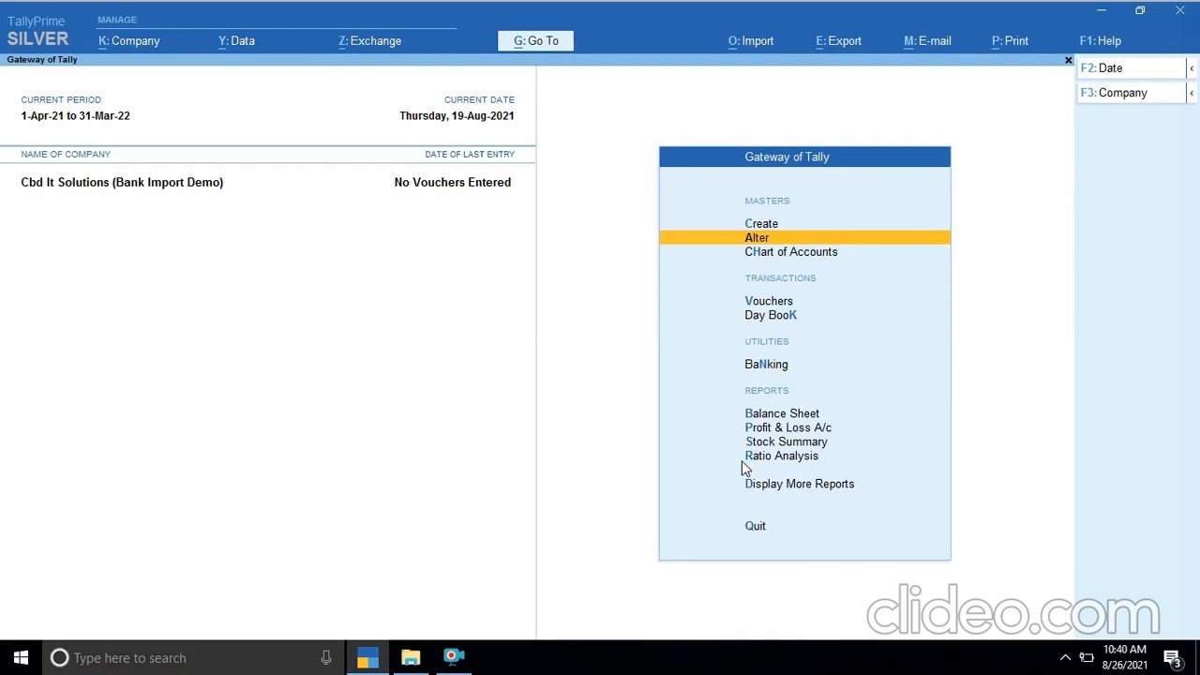
- Create a new ledger named HDFC BANK under Bank Accounts, accepting the default account holder's name
key(Up)
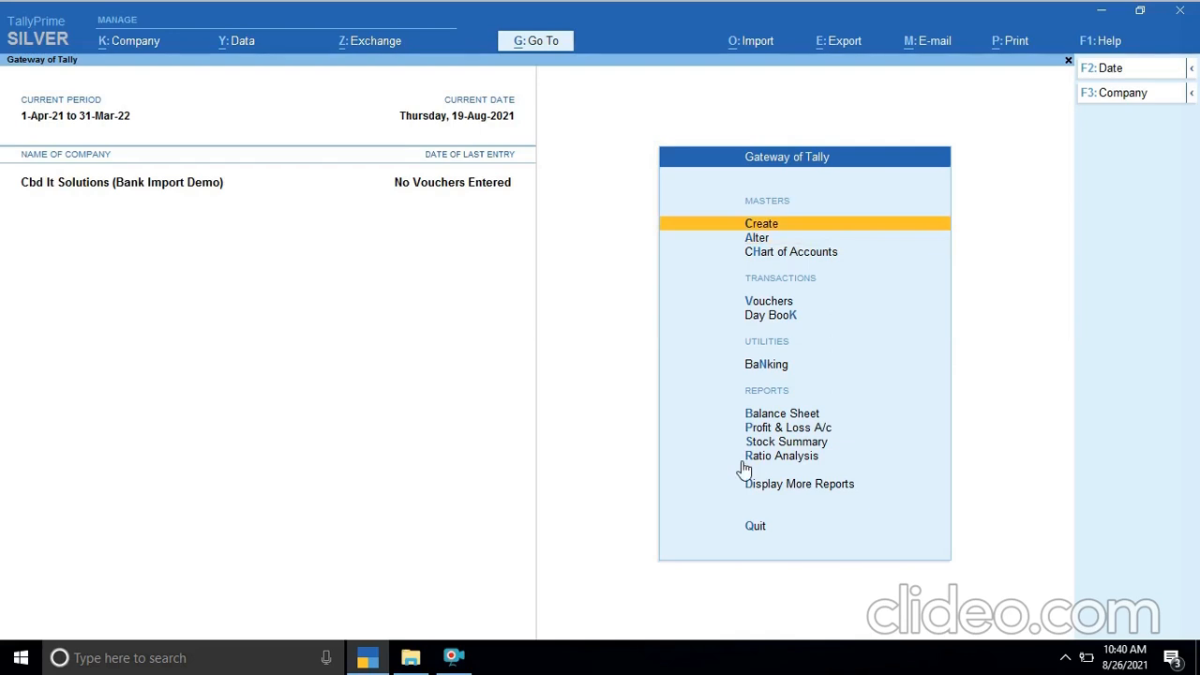
key(Return)
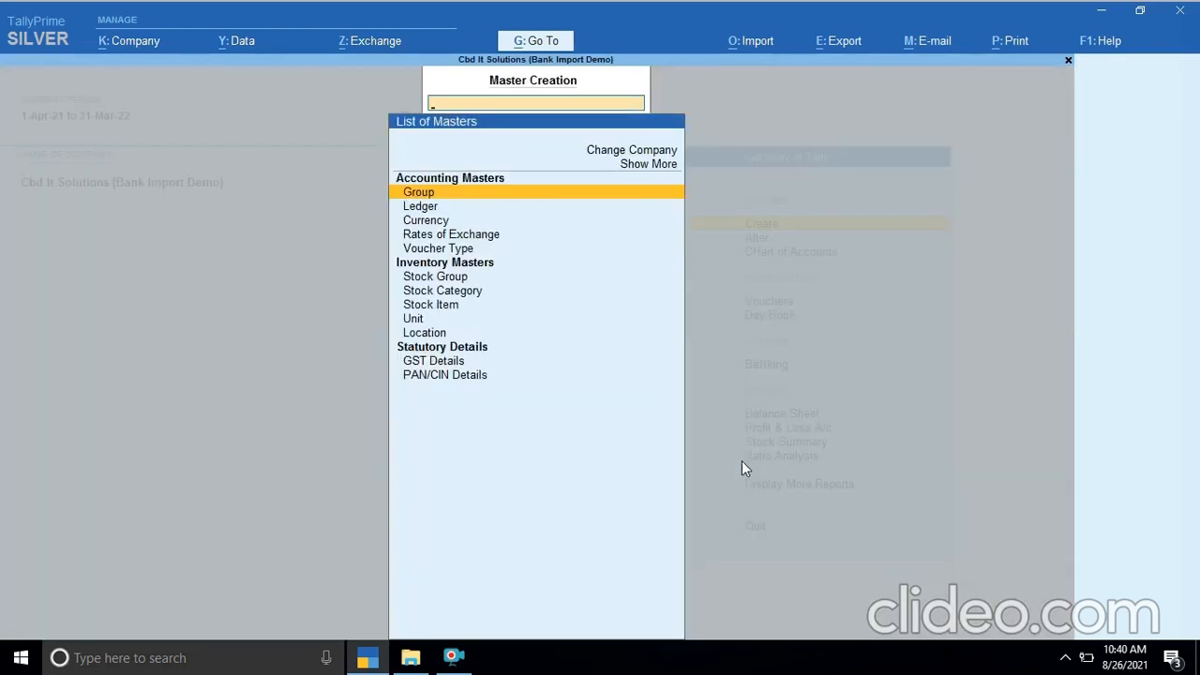
key(Down)
key(Return)
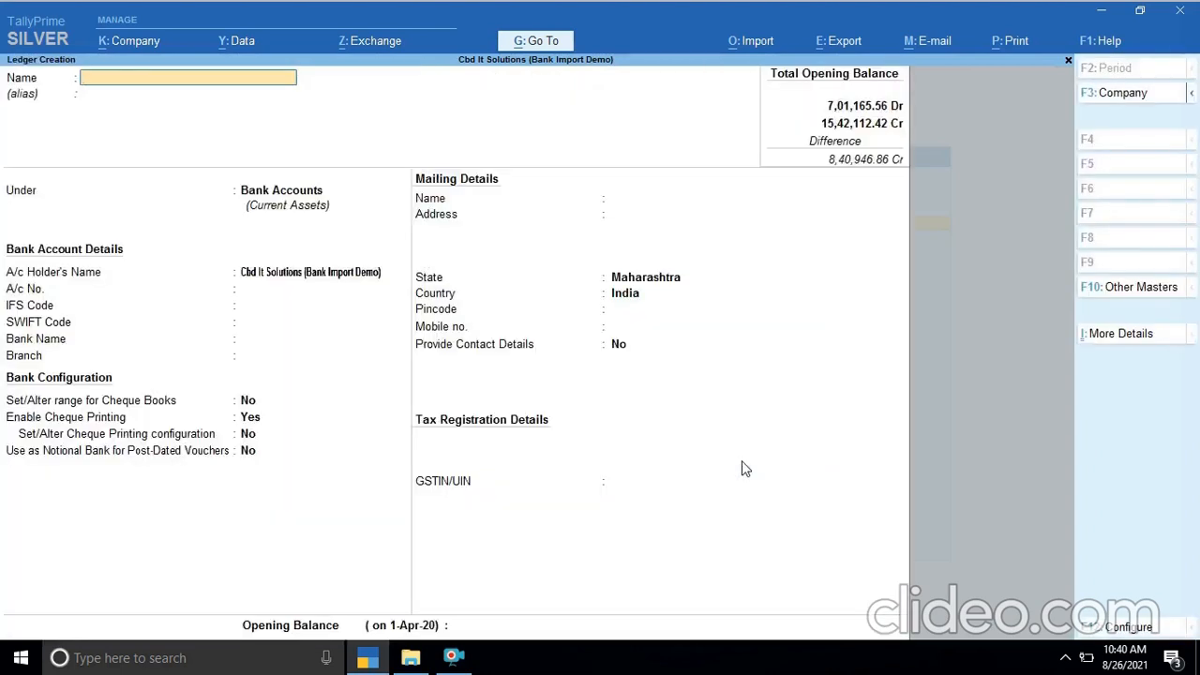
text(HDFC BANK)
key(Return)
key(Return)
key(Return)
key(Return)
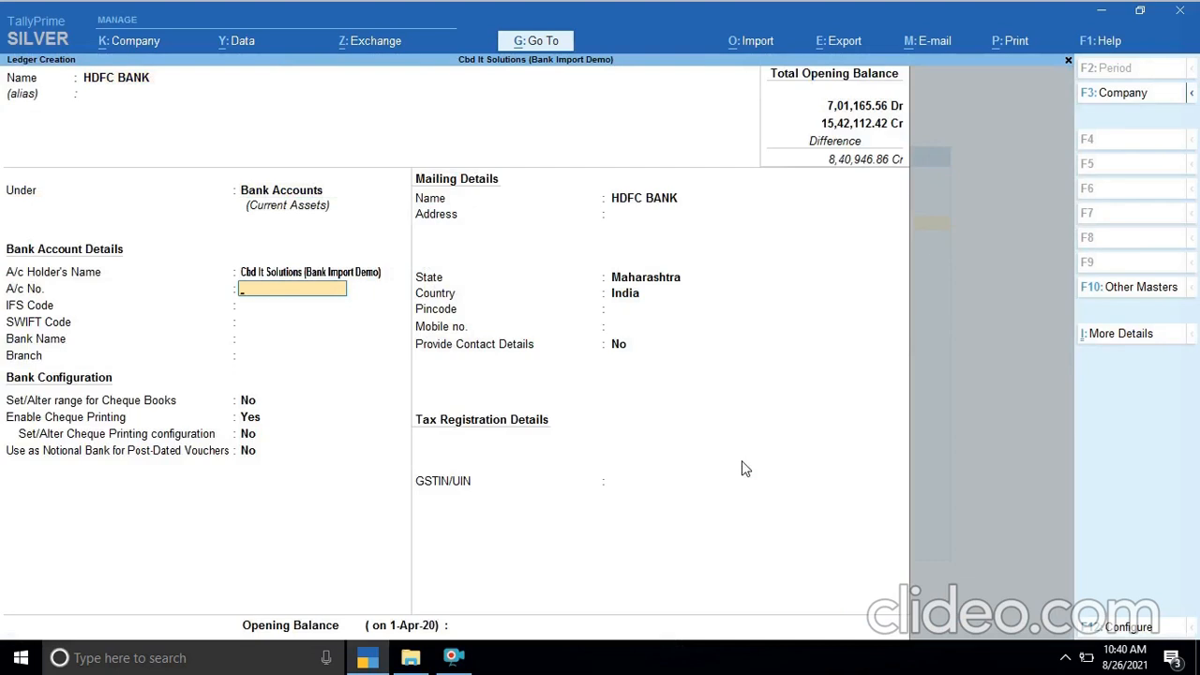
- Enter the bank account number in the ledger's bank account details
key(Return)
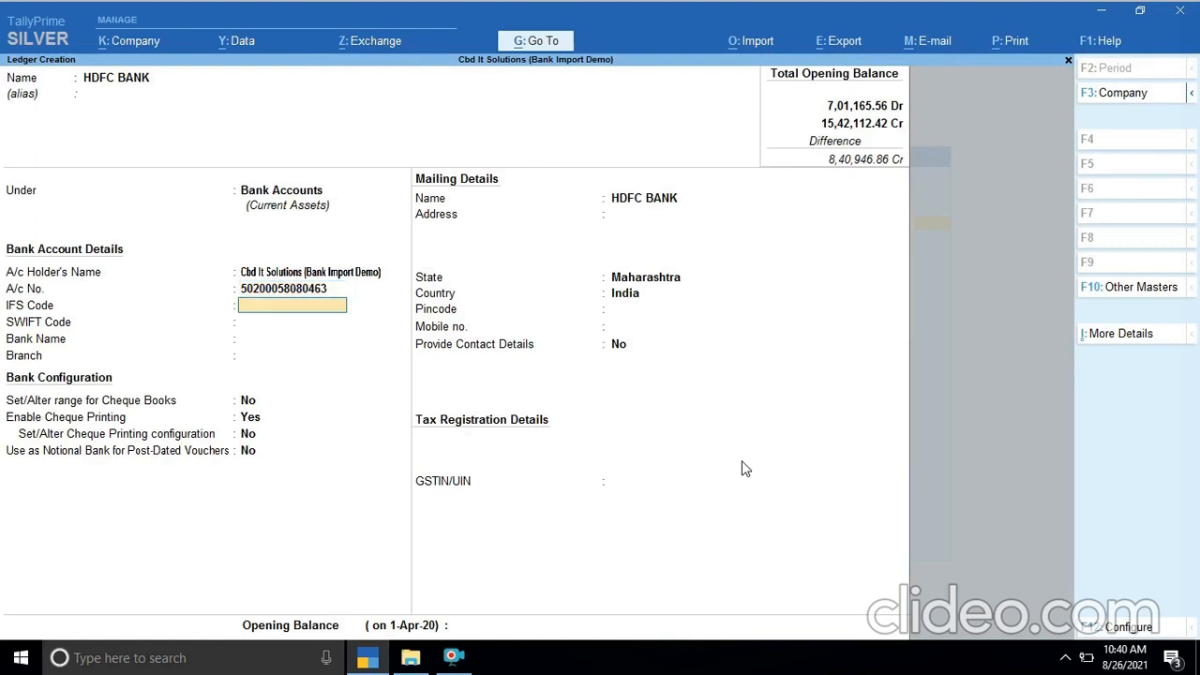
- Set the IFS code to HDFC0001102 and the bank name to HDFC Bank (India), leaving the SWIFT code blank
text(HDFC0001102)
key(Return)
key(Return)
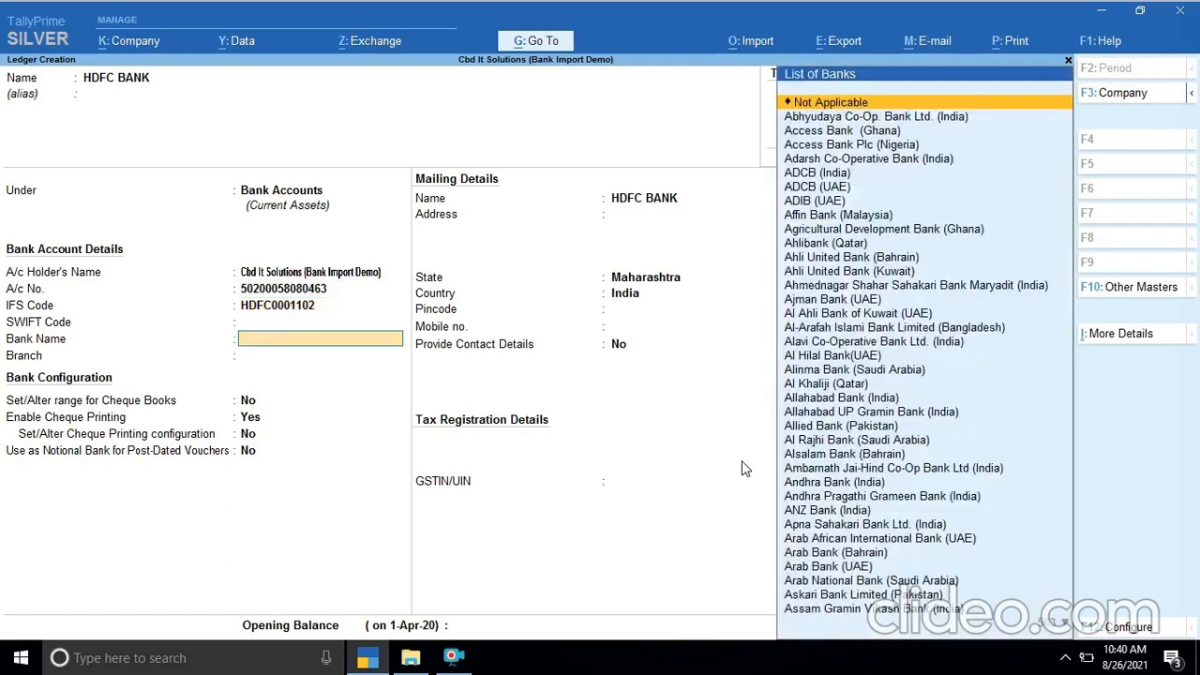
text(HD)
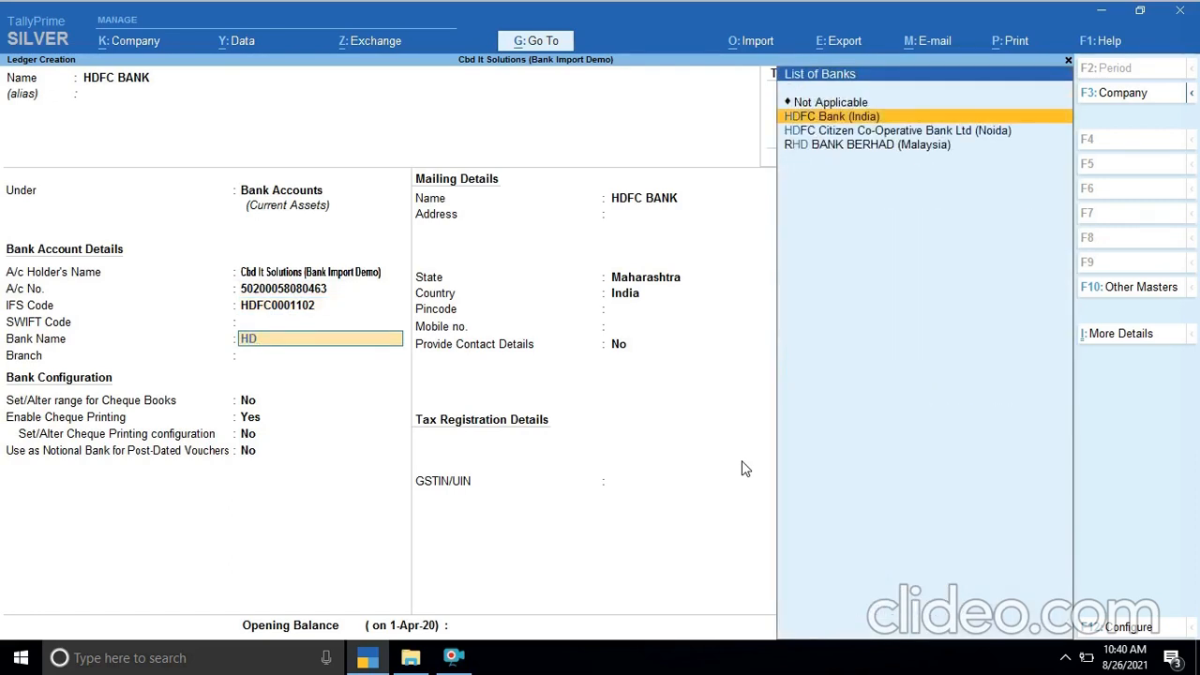
key(Return)
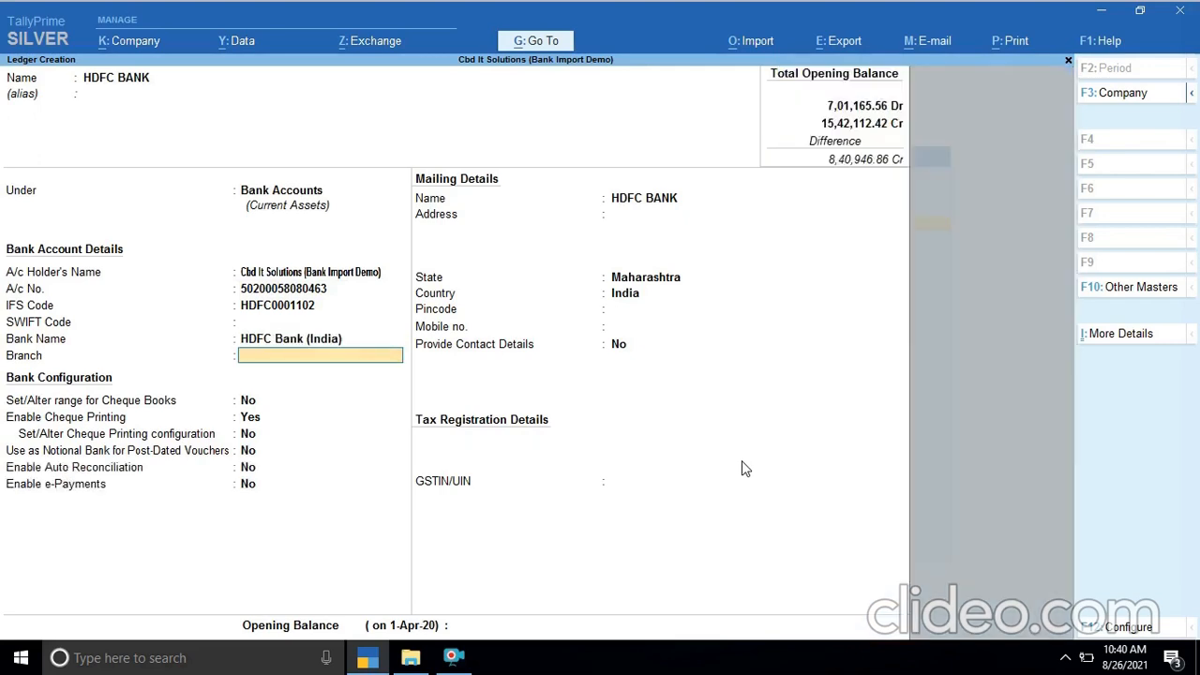
- Enter KHARGHAR as the branch and accept the default cheque book, cheque printing and post-dated voucher settings
text(KHARGHAR)
key(Return)
key(Return)
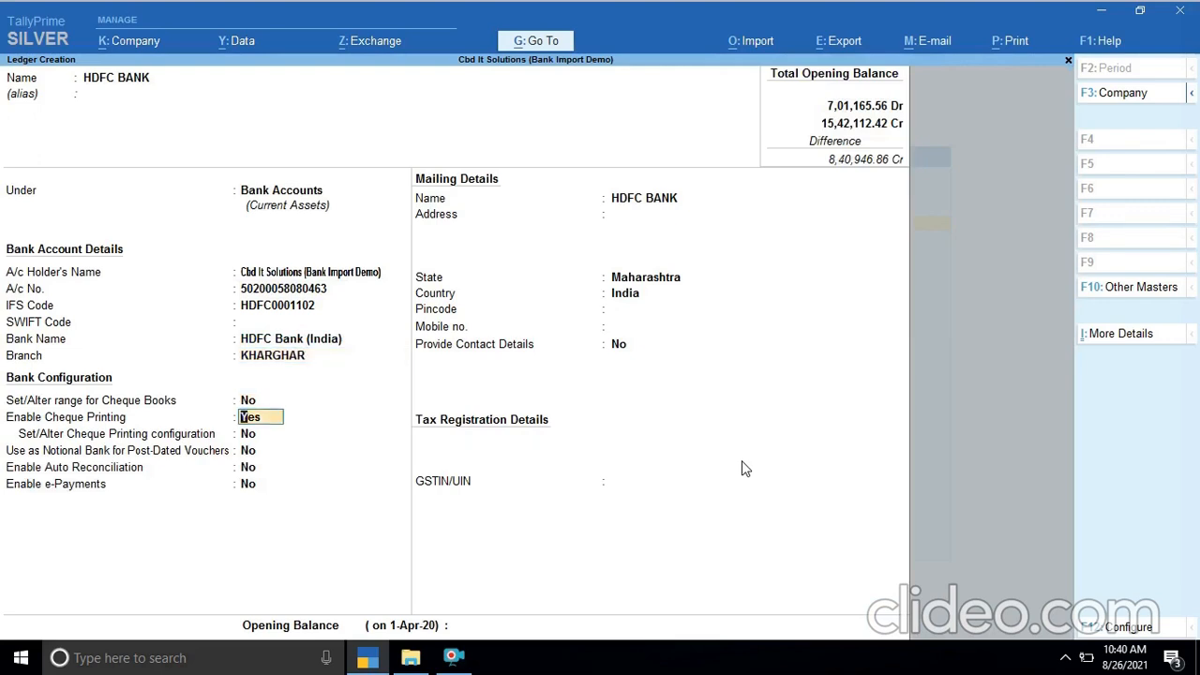
key(Return)
key(Return)
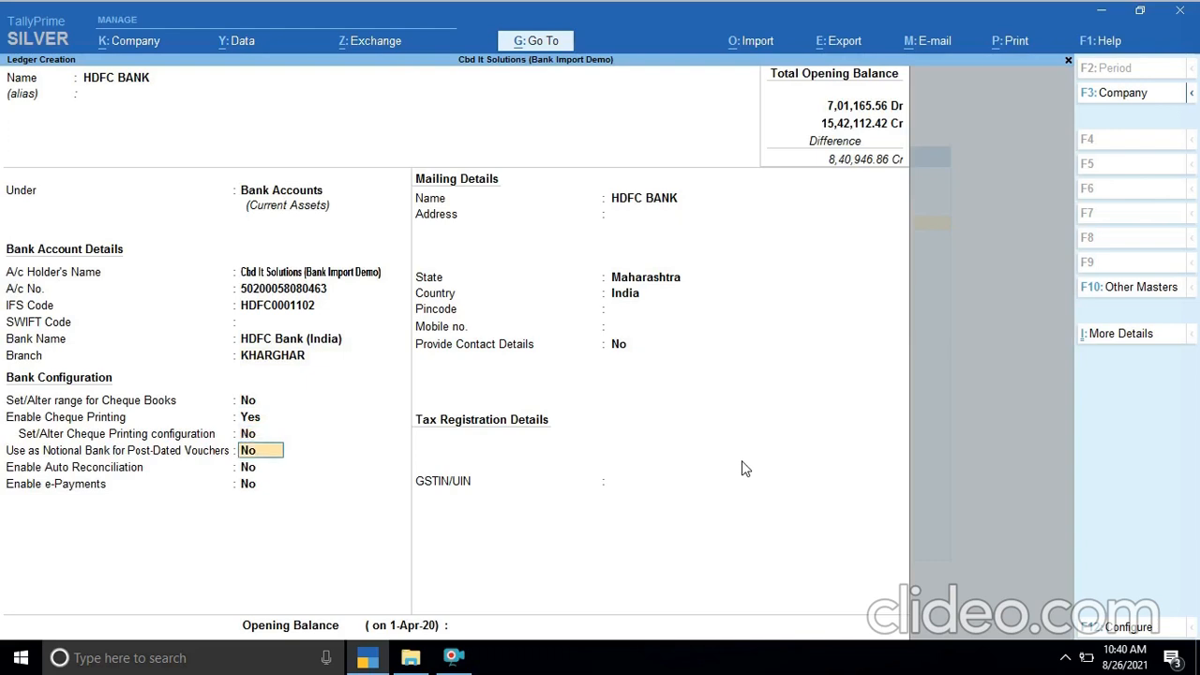
key(Return)
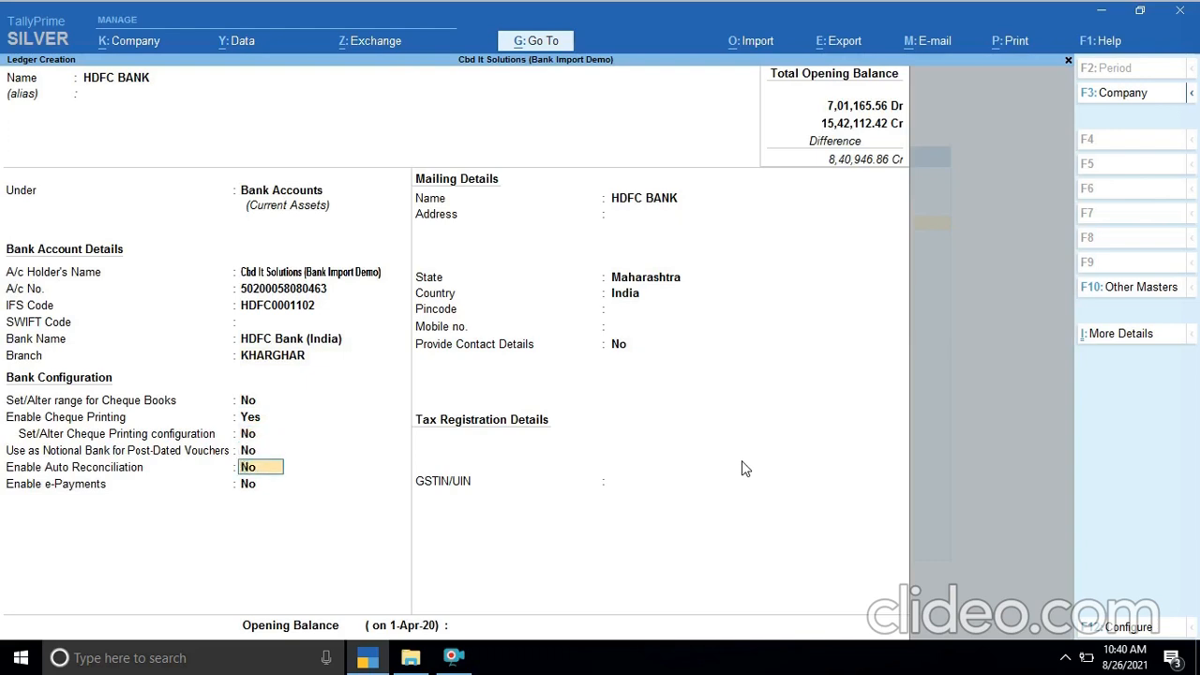
- Enable auto reconciliation and its configuration, accepting the default folder paths for new and imported bank statements
text(Yes)
key(Return)
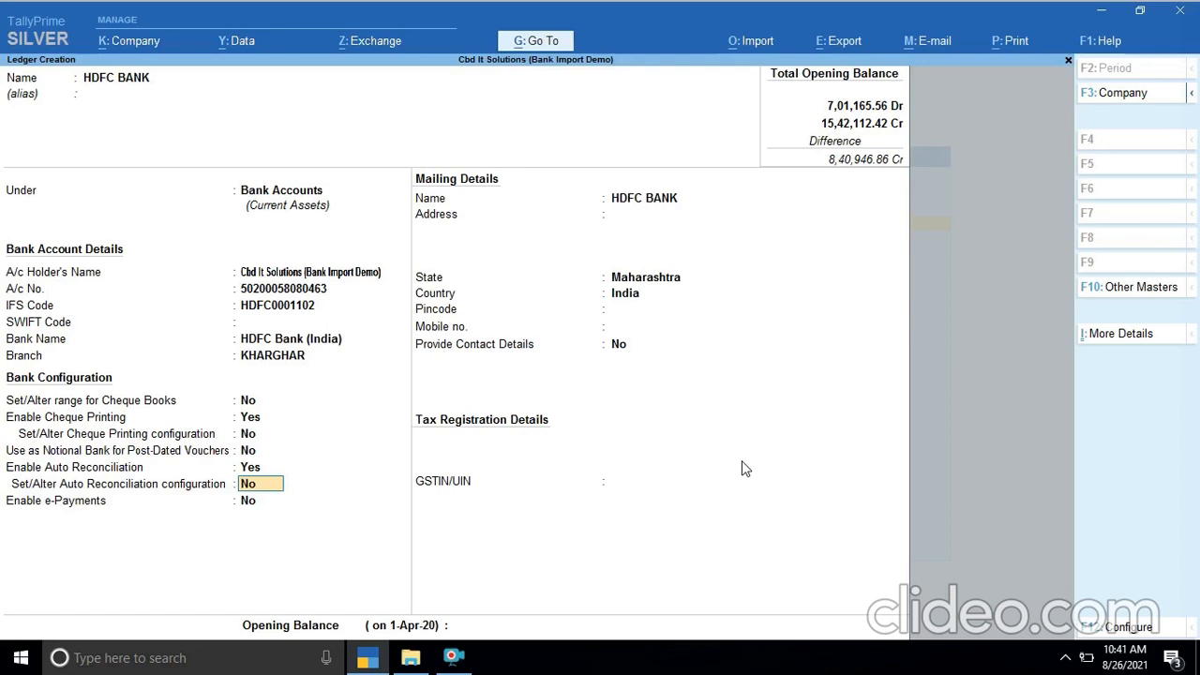
text(YES)
key(Return)
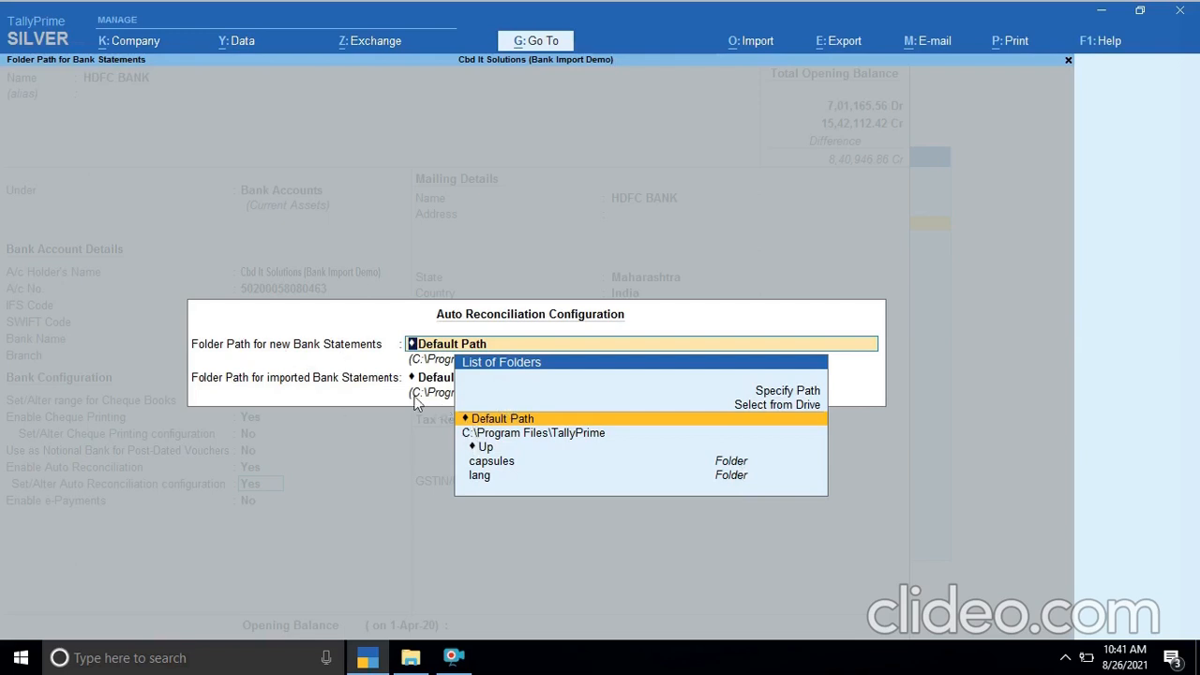
key(Return)
- Accept the default e-payments and mailing details, save the ledger and leave master creation
key(Return)
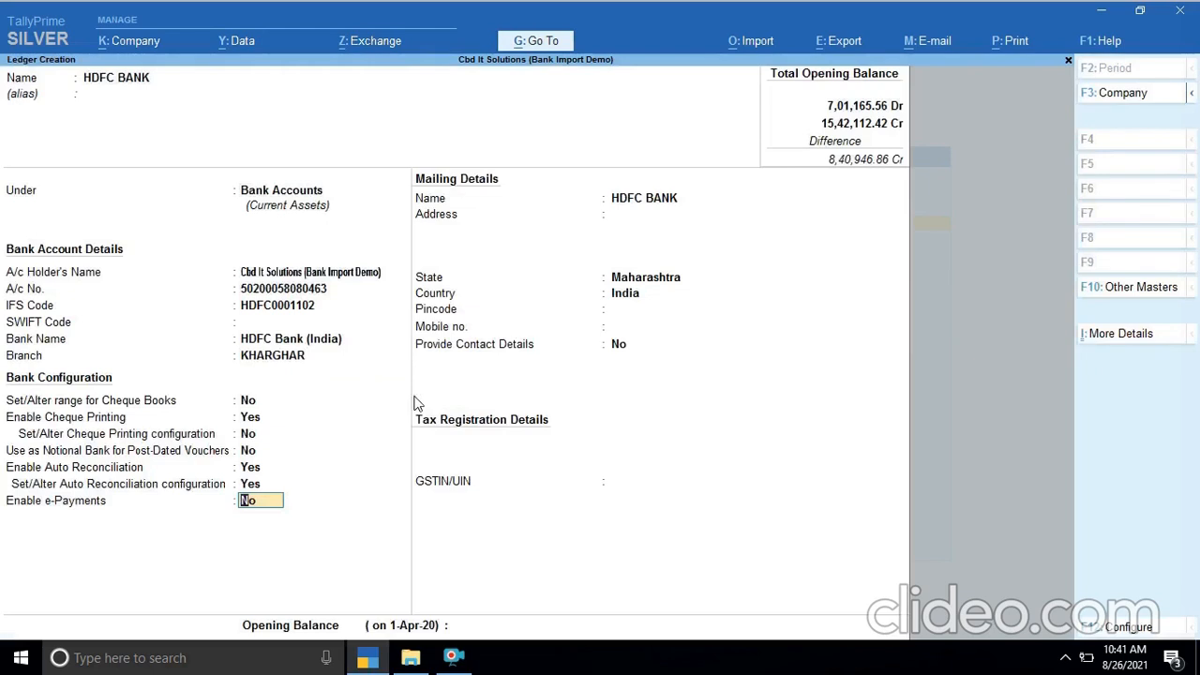
key(Return)
key(Return)
key(Return)
key(Return)
key(Return)
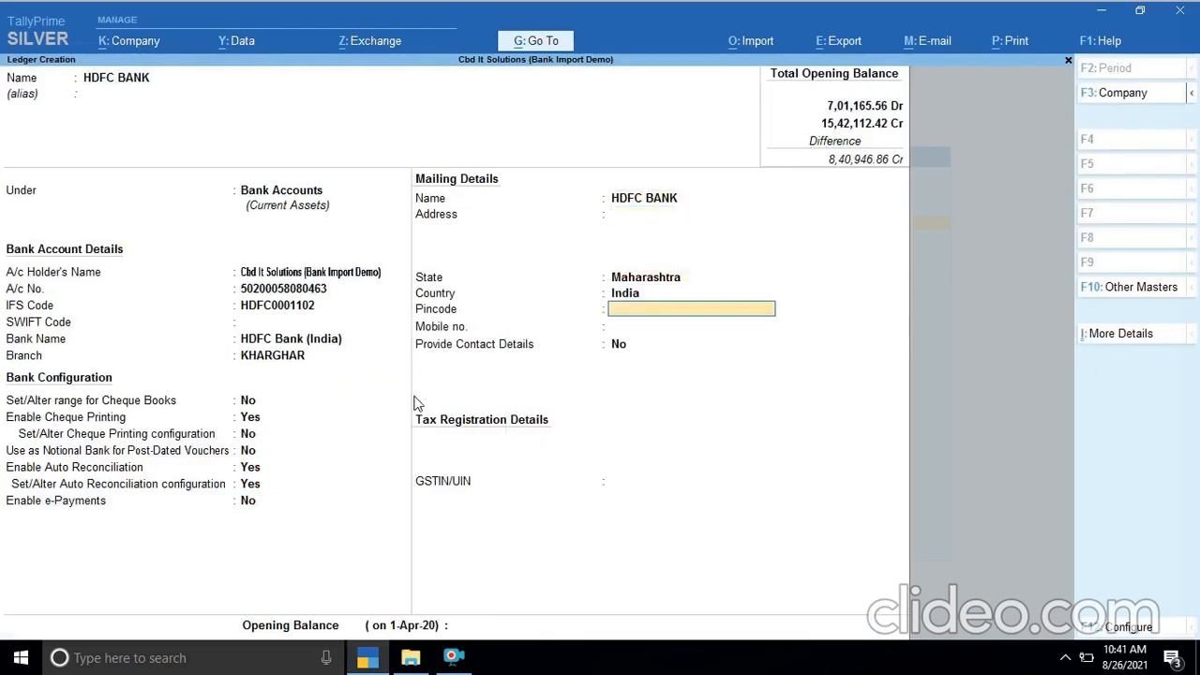
key(ctrl)
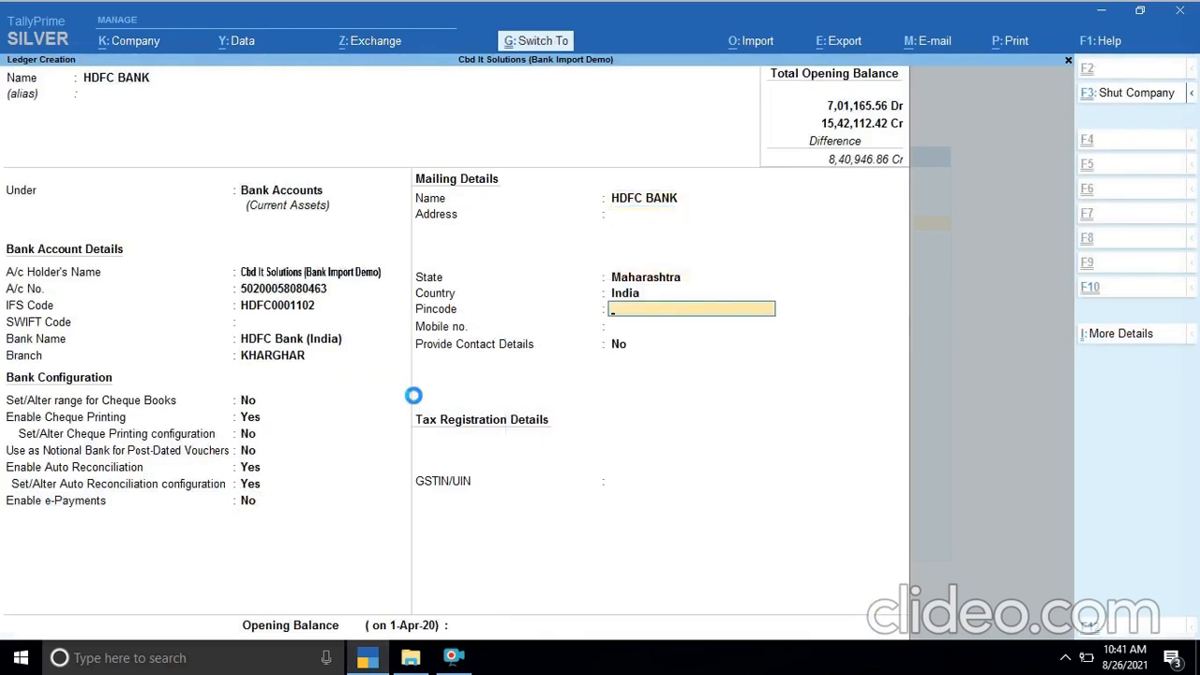
key(ctrl+a)
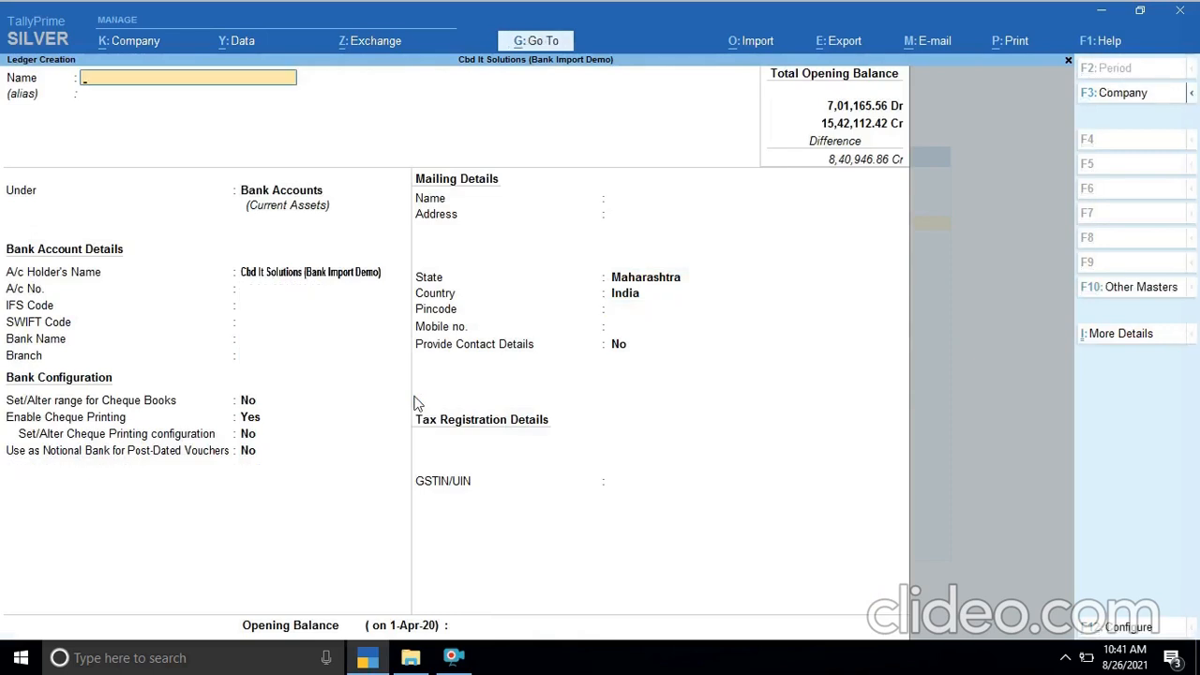
key(Escape)
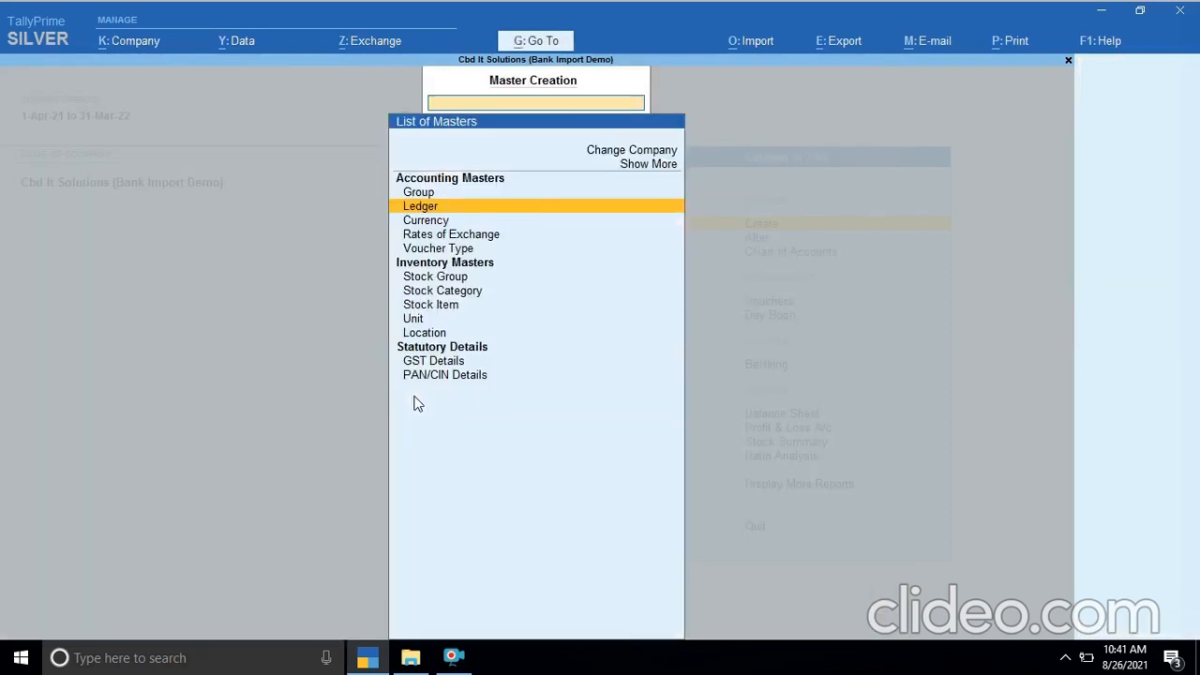
key(Escape)
- Check the ledger vouchers report of the HDFC BANK ledger, then return to the Gateway of Tally
text(dalHD)
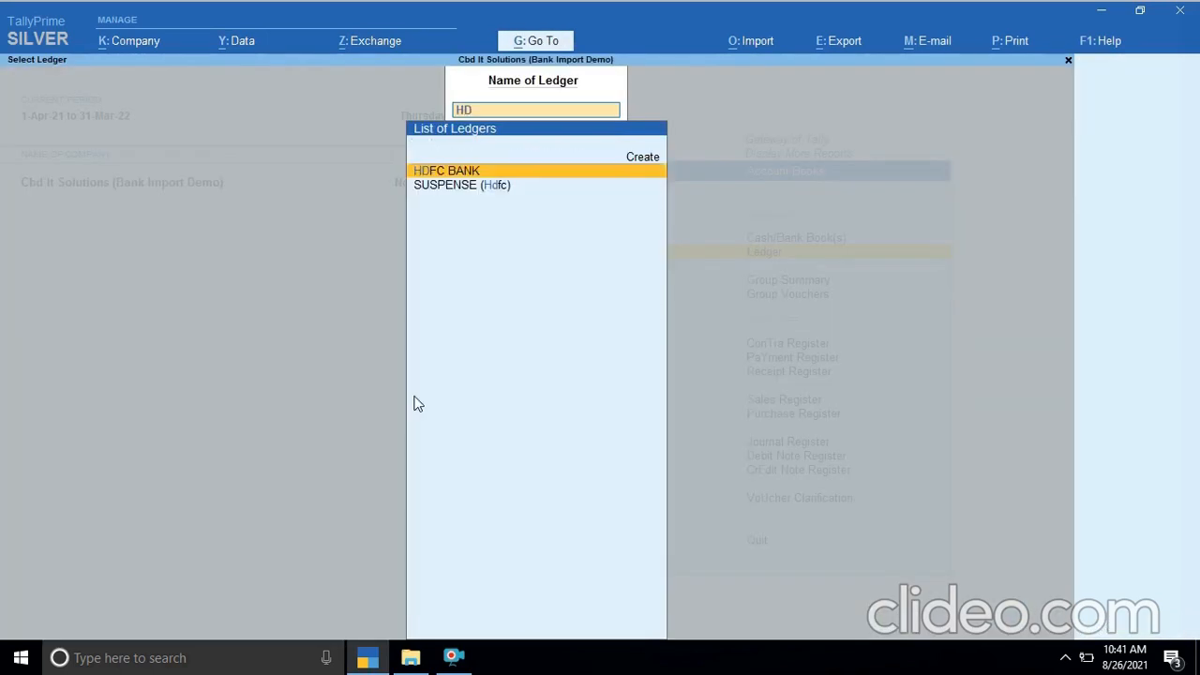
key(Return)
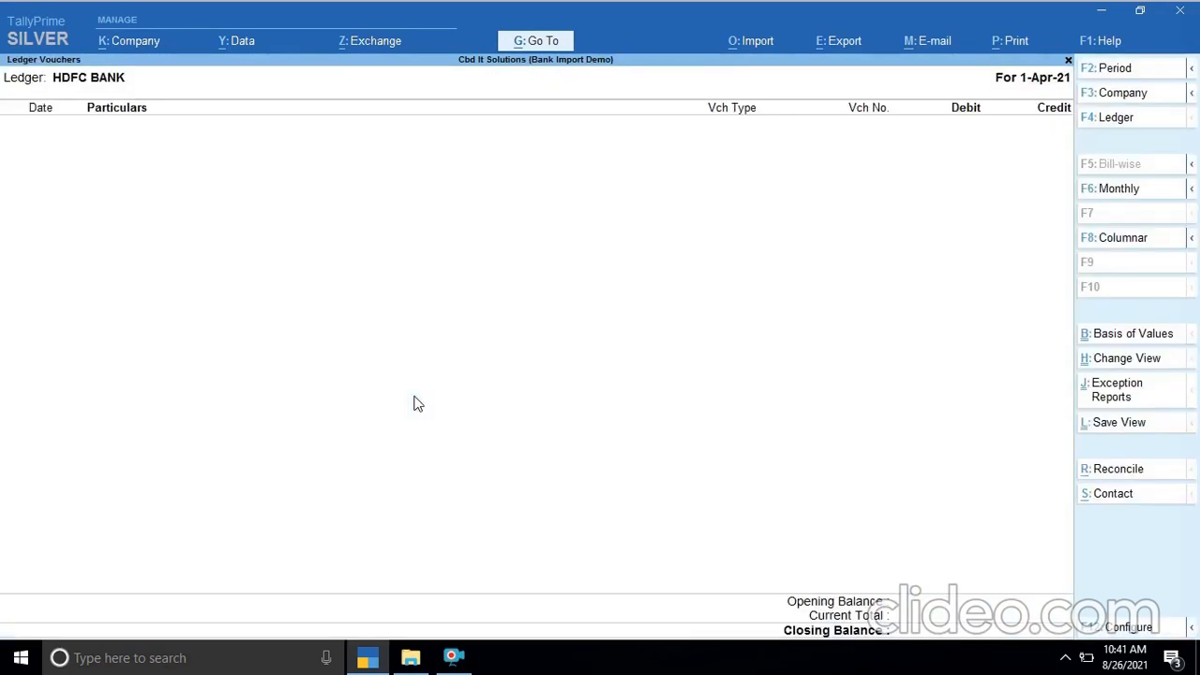
key(Escape)
key(Escape)
key(Escape)
key(Escape)
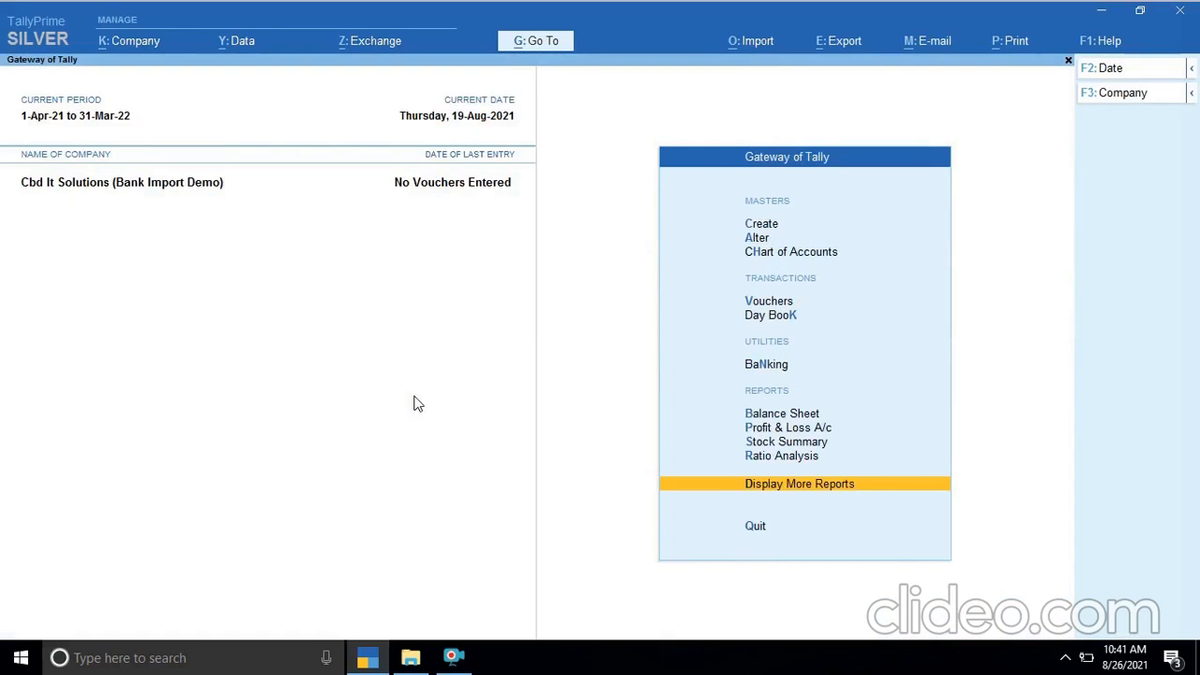
- Look in the TallyPrime program folder in File Explorer for the bank statement file, then return to TallyPrime
click(412, 659)
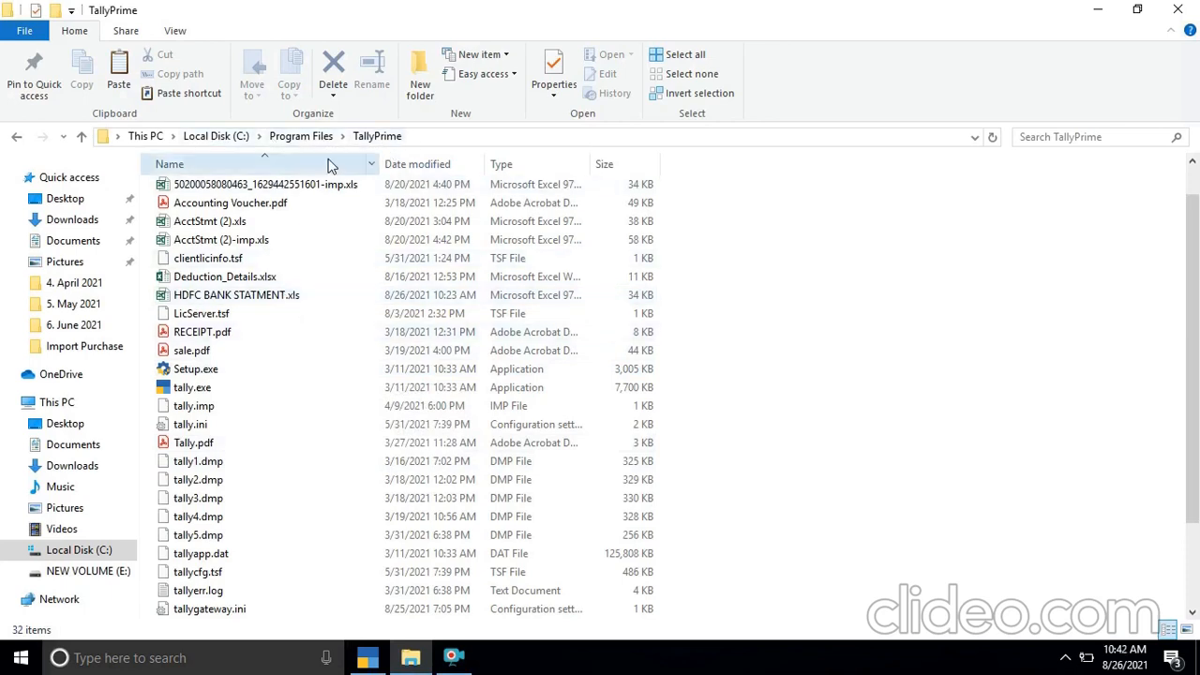
click(375, 661)
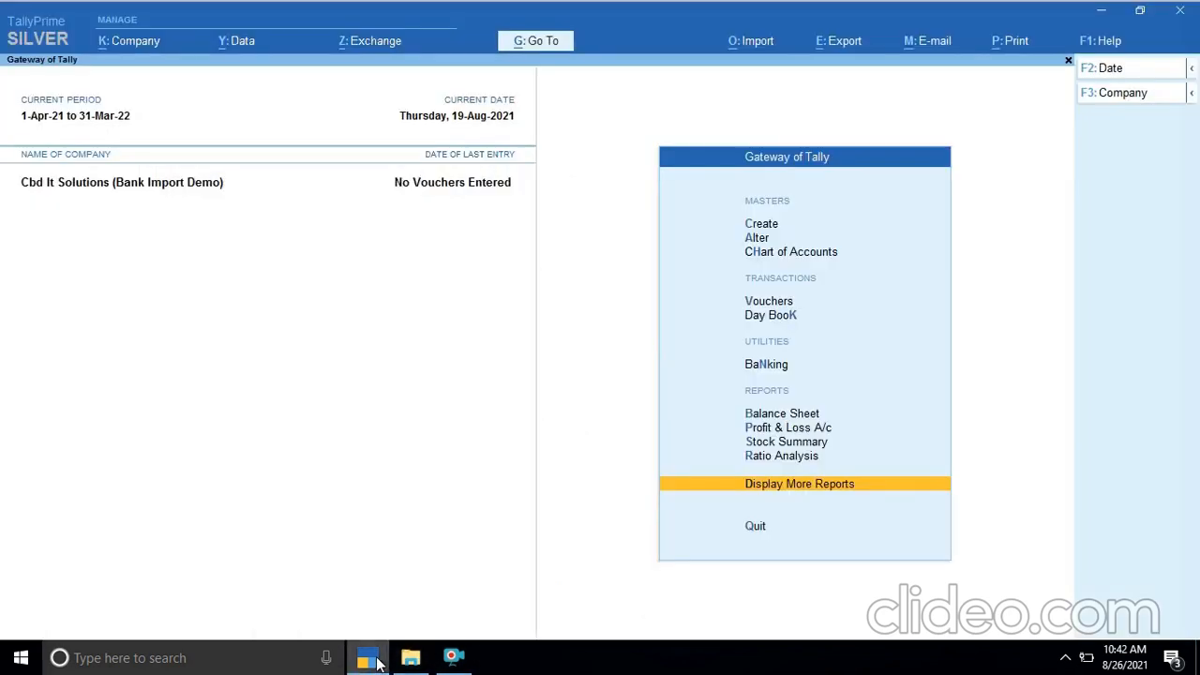
- Open the bank reconciliation for the HDFC BANK ledger
key(Up)
key(Up)
key(Up)
key(Up)
key(Up)
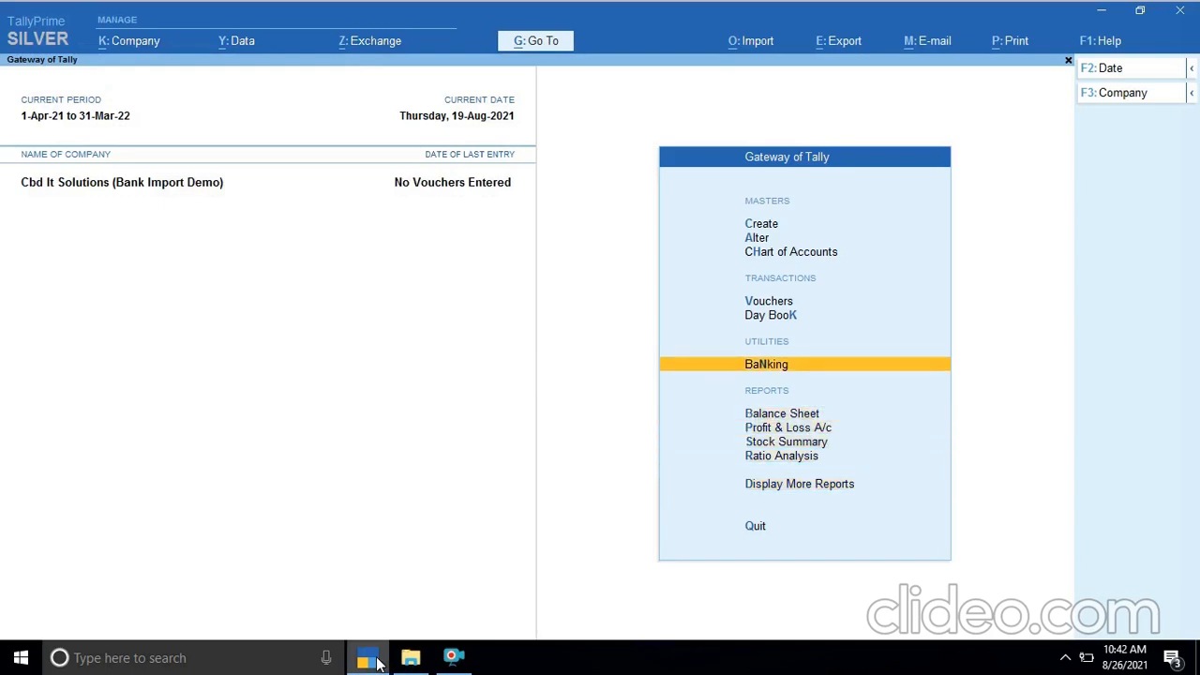
key(Return)
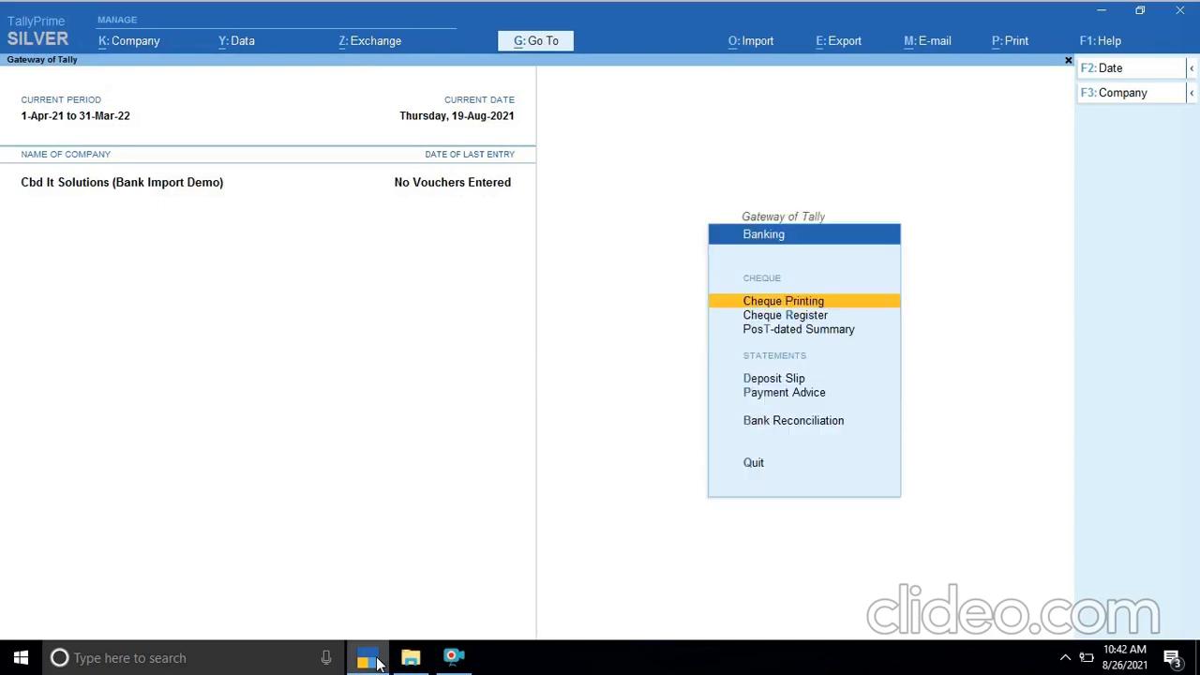
key(Down)
key(Down)
key(Down)
key(Down)
key(Down)
key(Return)
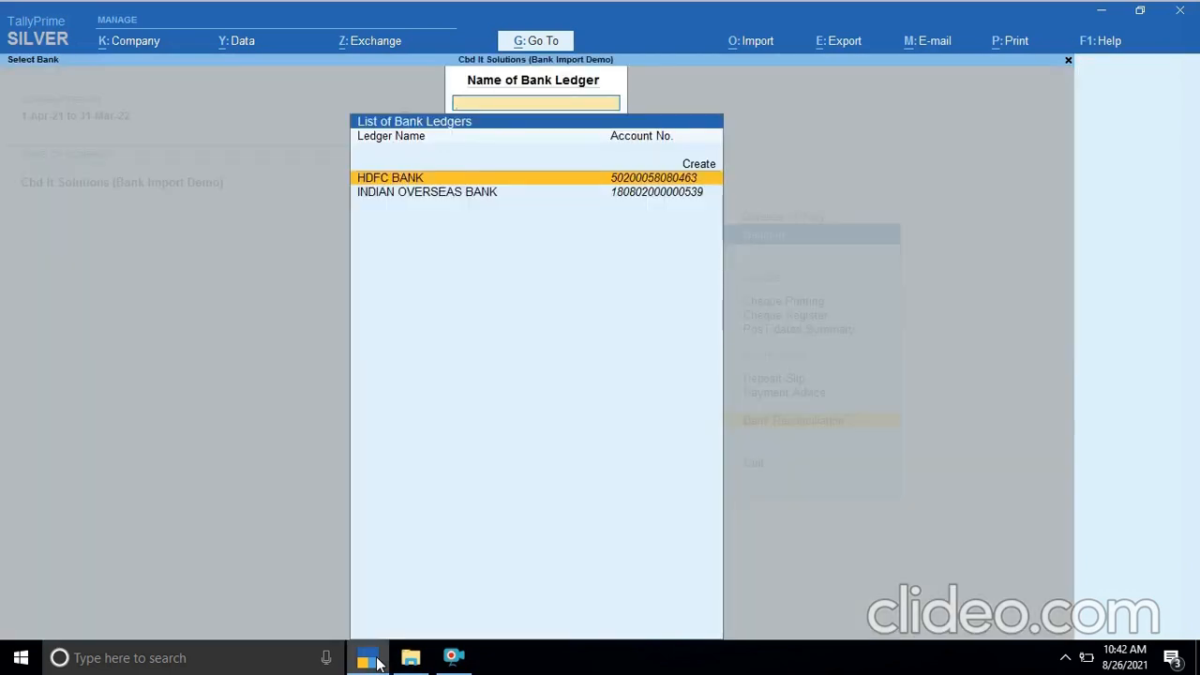
key(Return)
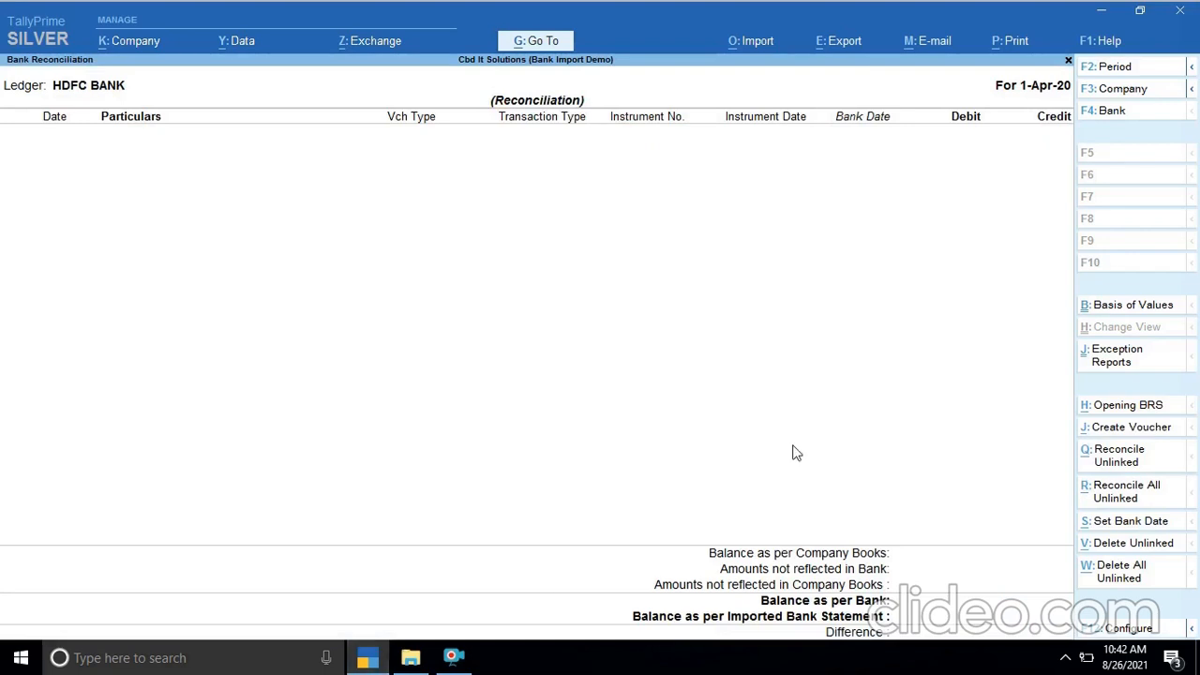
- Import the bank statement file HDFC BANK STATMENT.xls into the HDFC BANK reconciliation
click(758, 41)
key(Down)
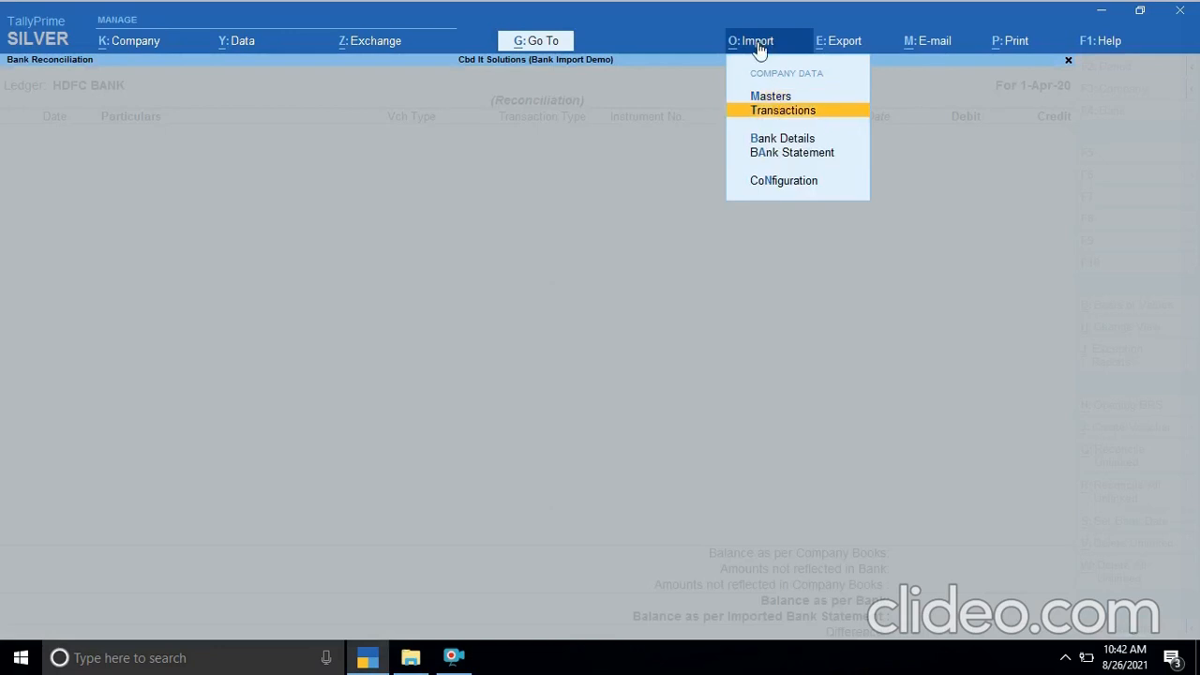
key(Down)
key(Down)
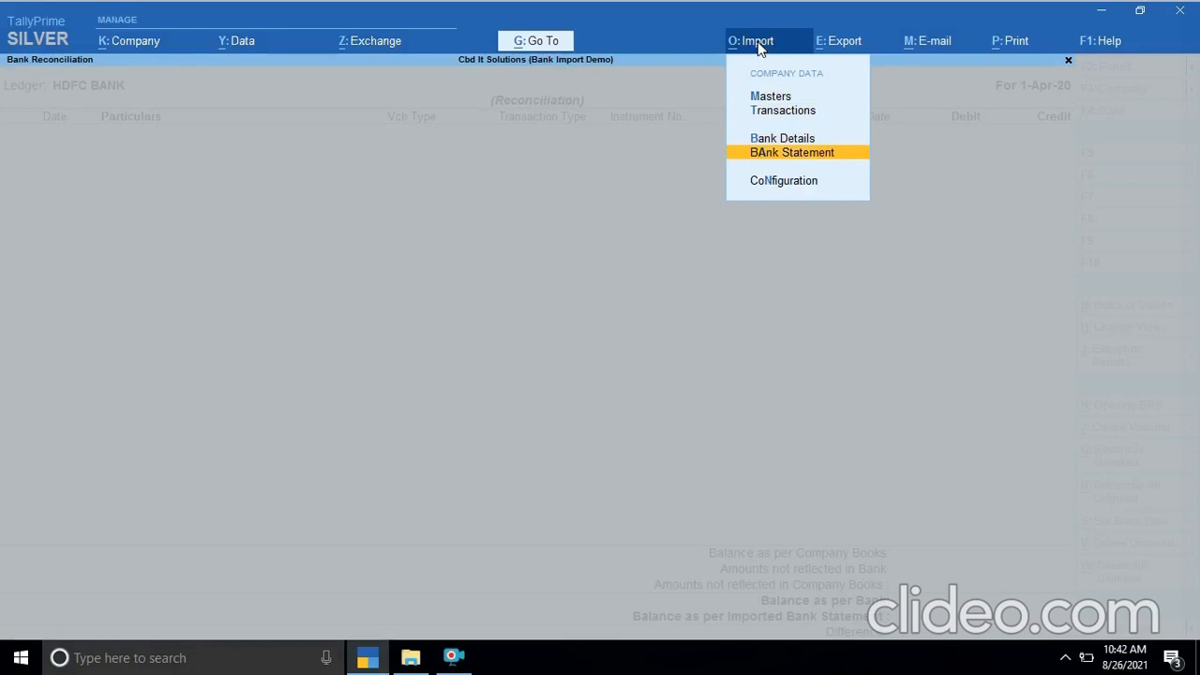
key(Return)
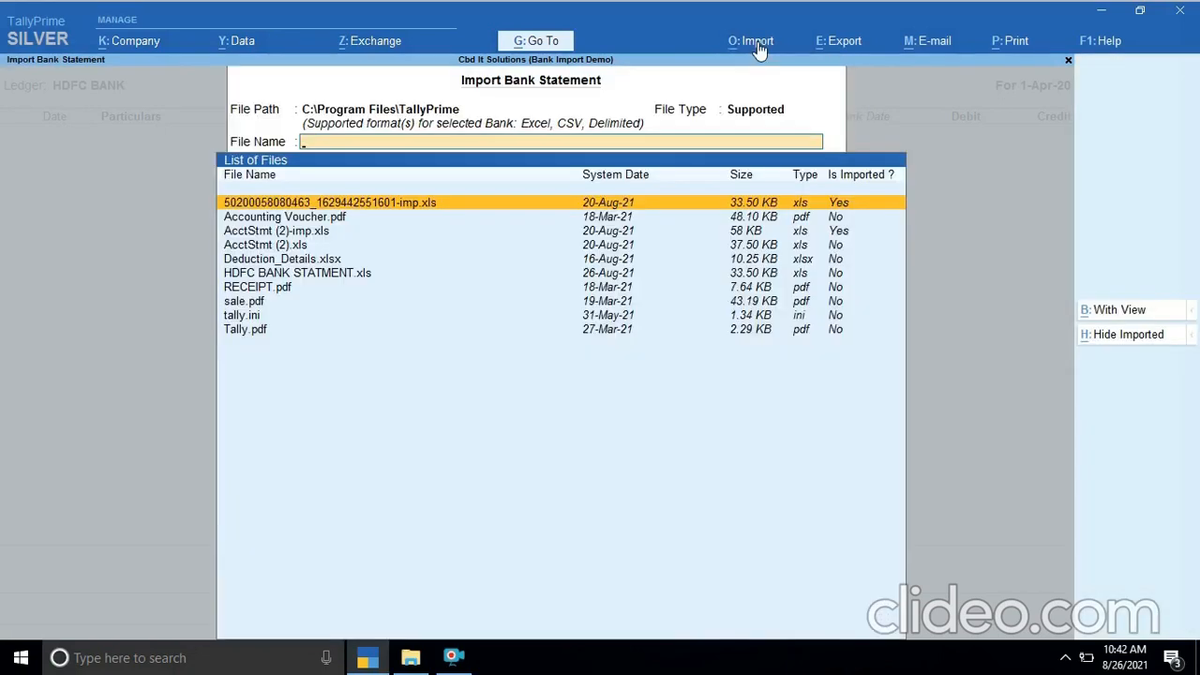
key(Down)
key(Down)
key(Down)
key(Down)
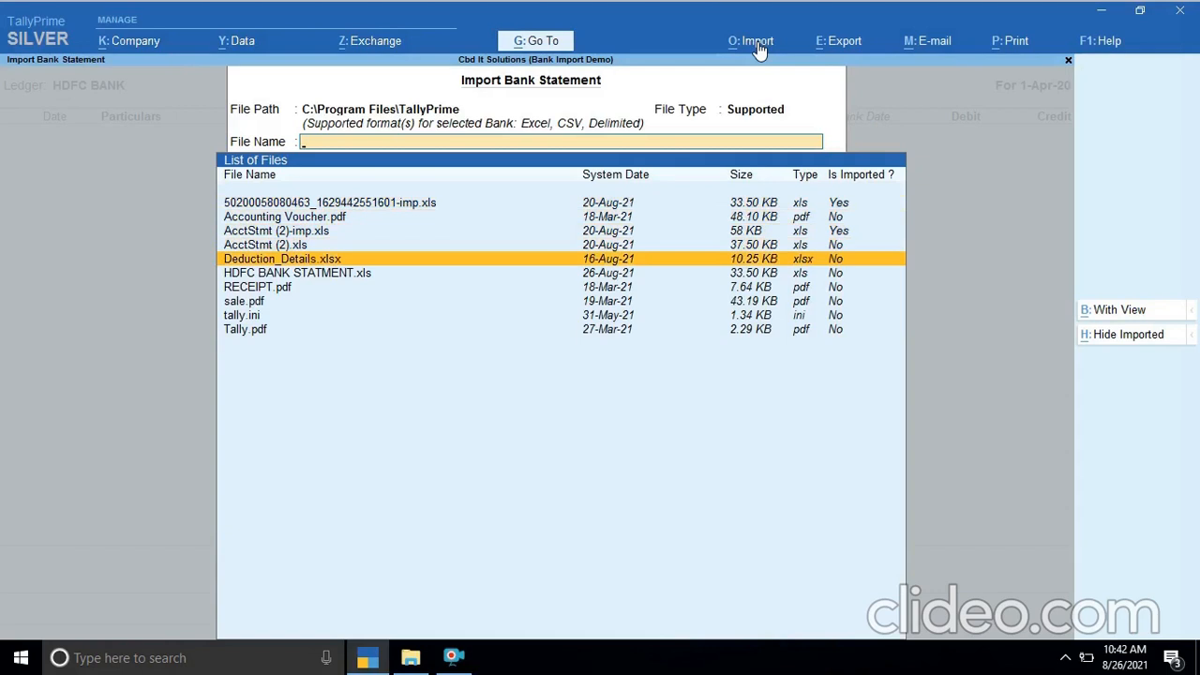
key(Down)
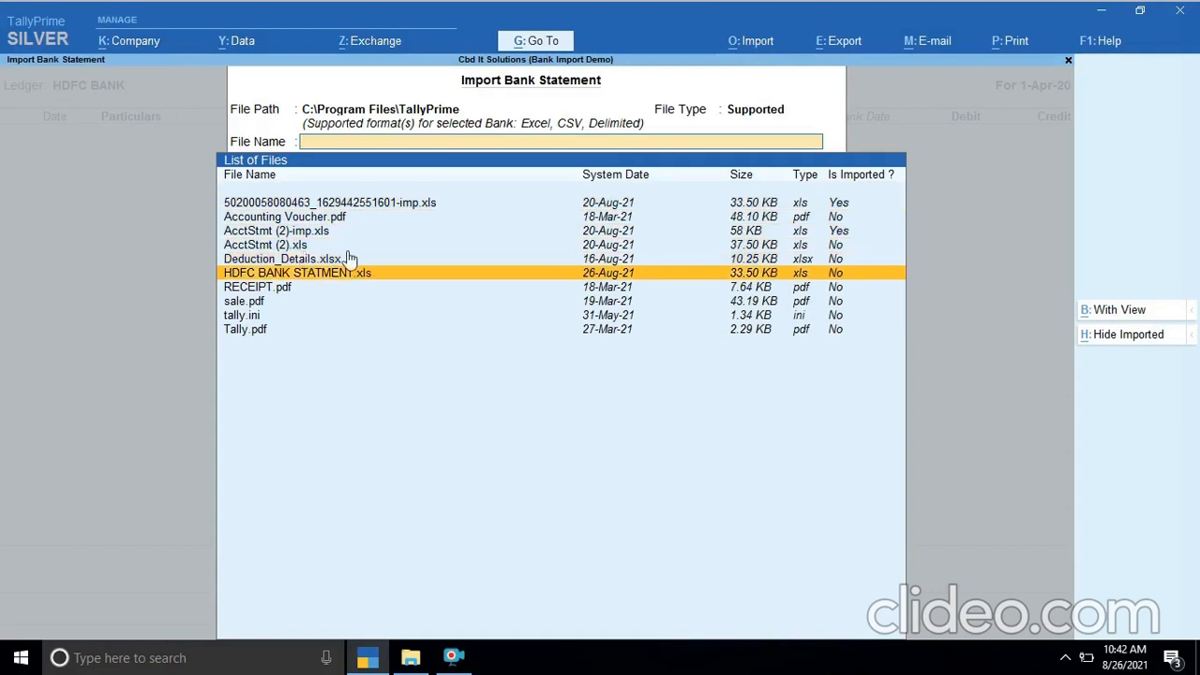
click(321, 274)
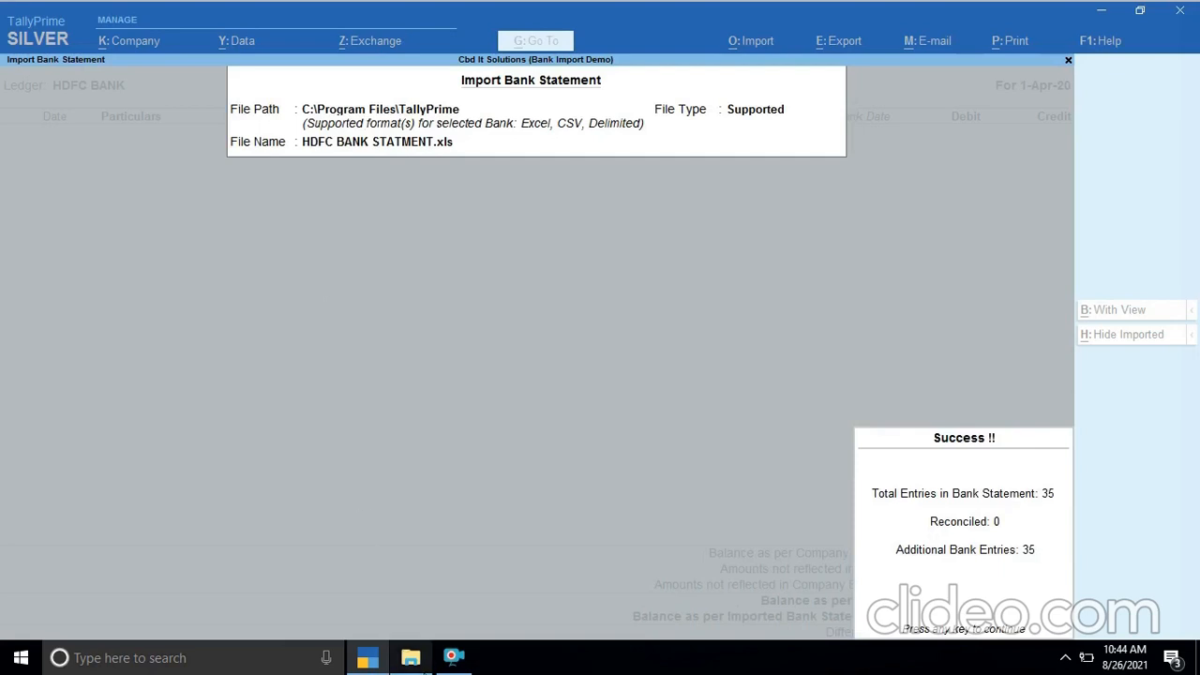
click(437, 357)
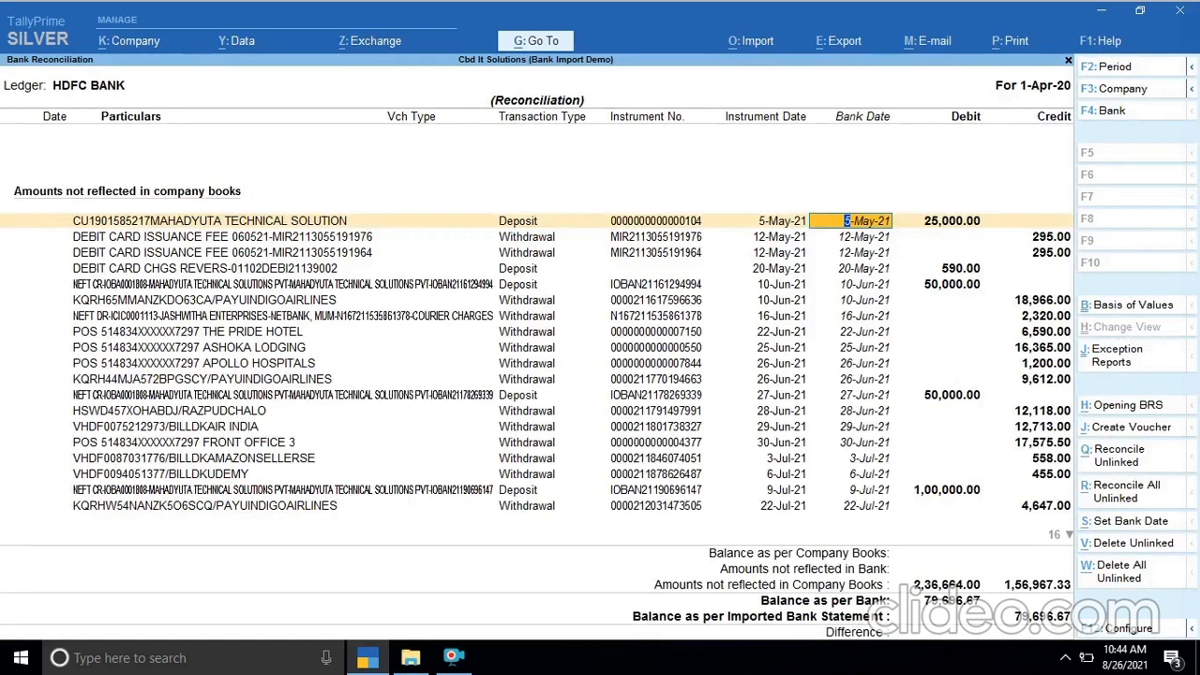
- Open HDFC BANK STATMENT.xls from the TallyPrime program folder, check its transactions and closing balance in the statement summary, then return to TallyPrime
click(411, 657)
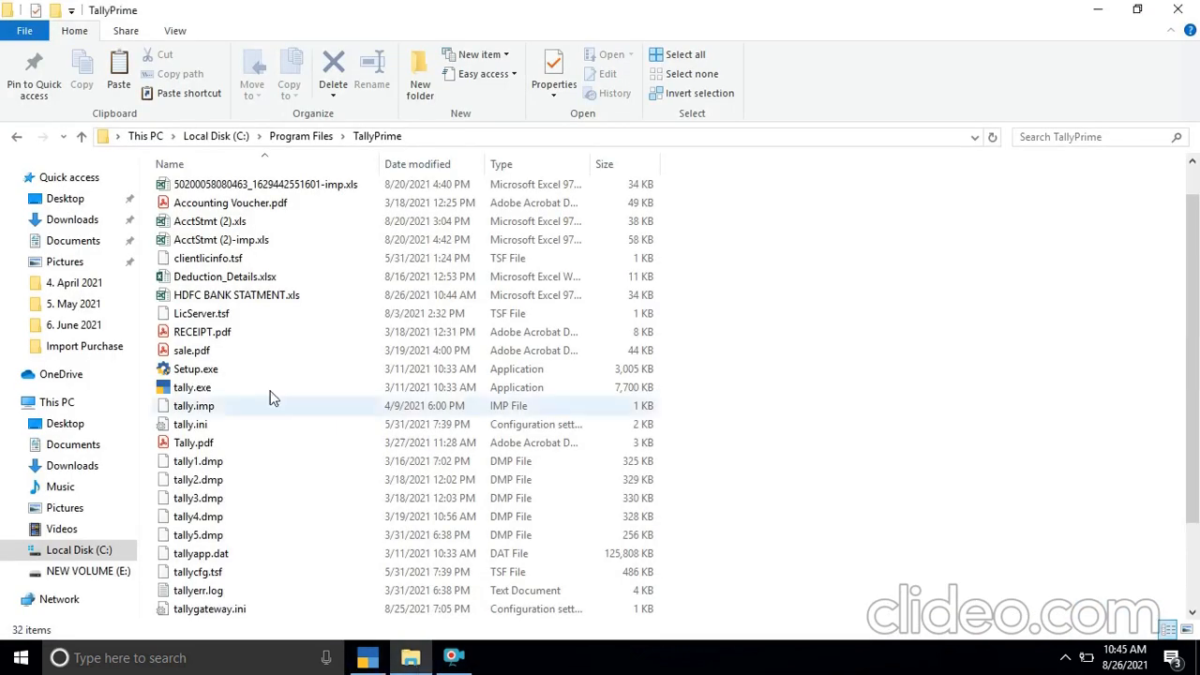
double_click(231, 296)
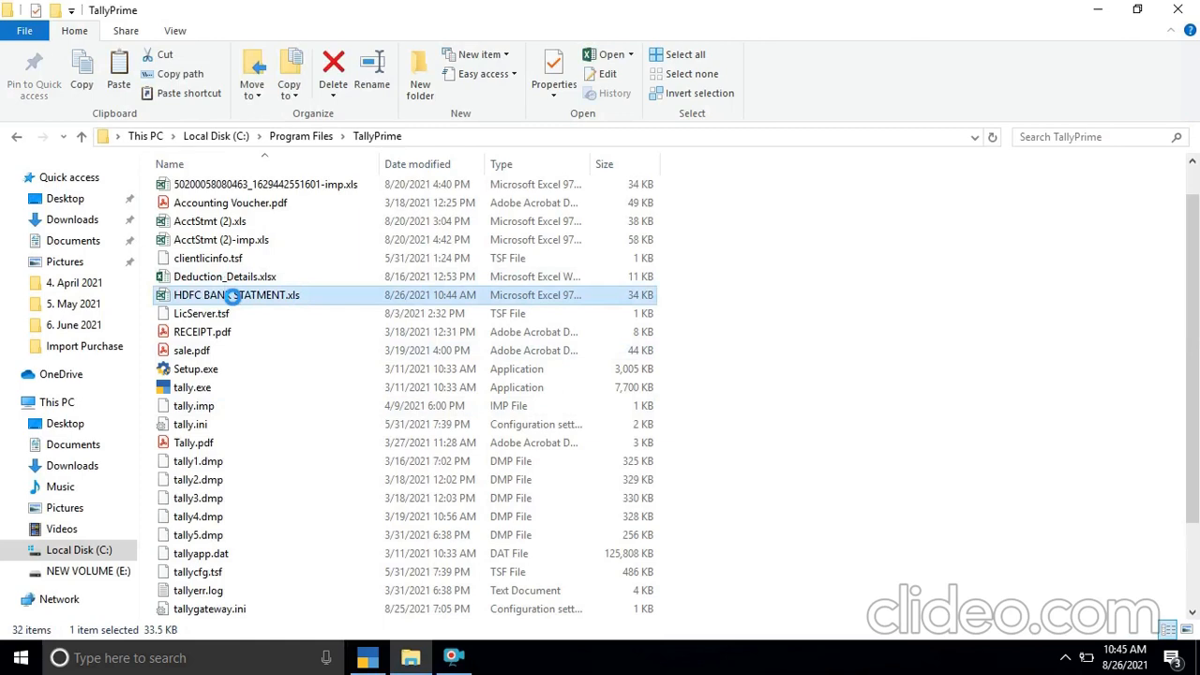
mouse_move(411, 657)
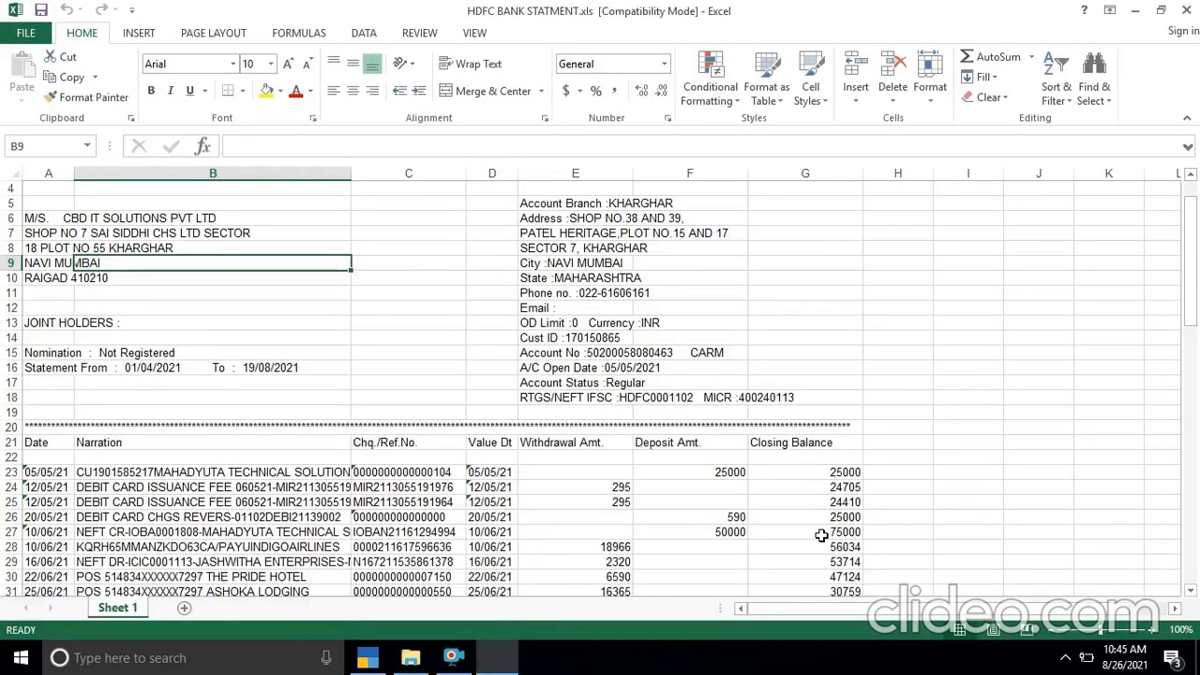
key(Page_Down)
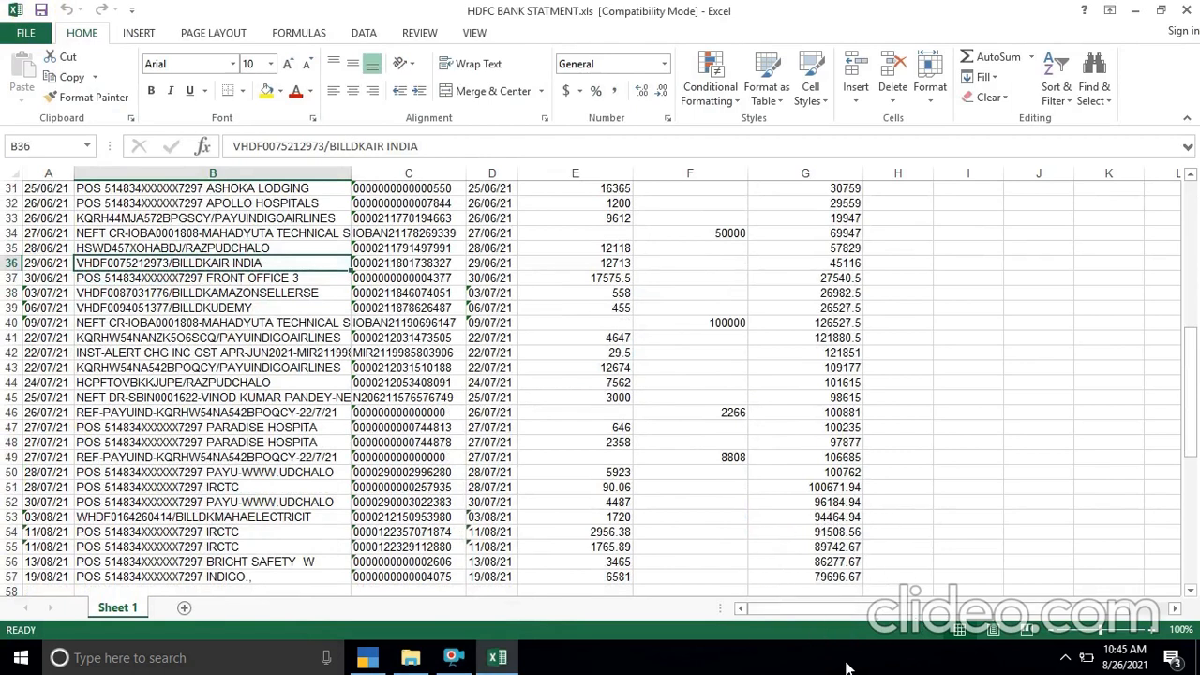
key(Down)
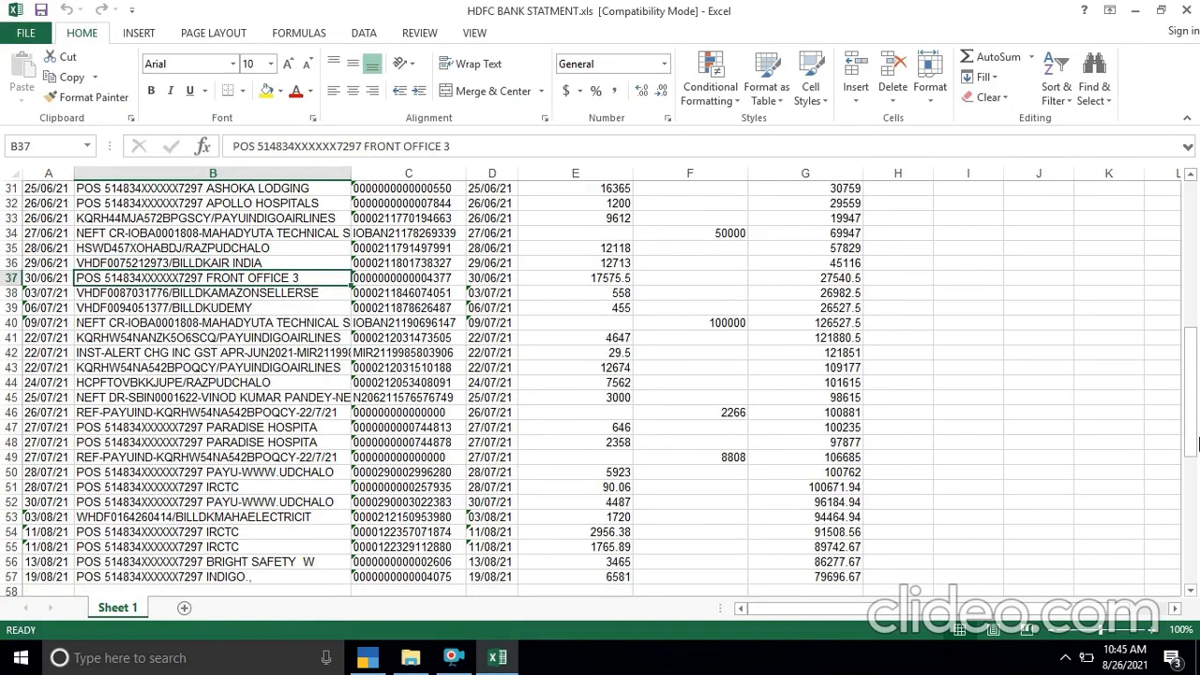
click(1194, 495)
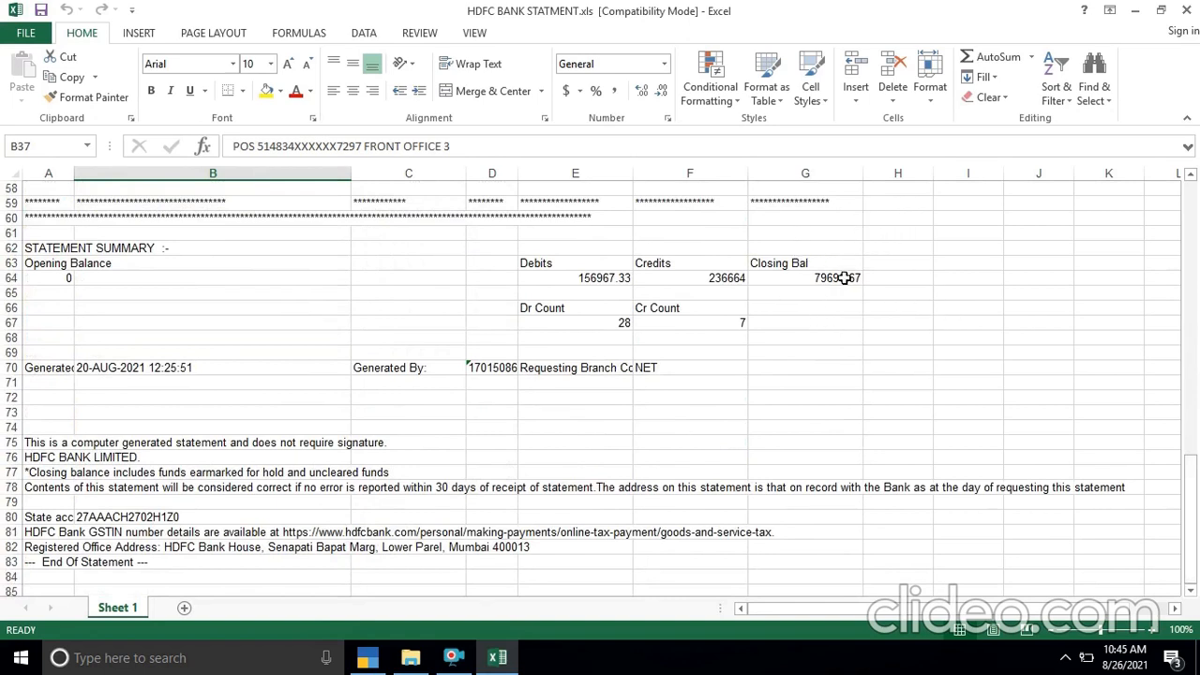
key(alt+Tab)
key(alt+Tab)
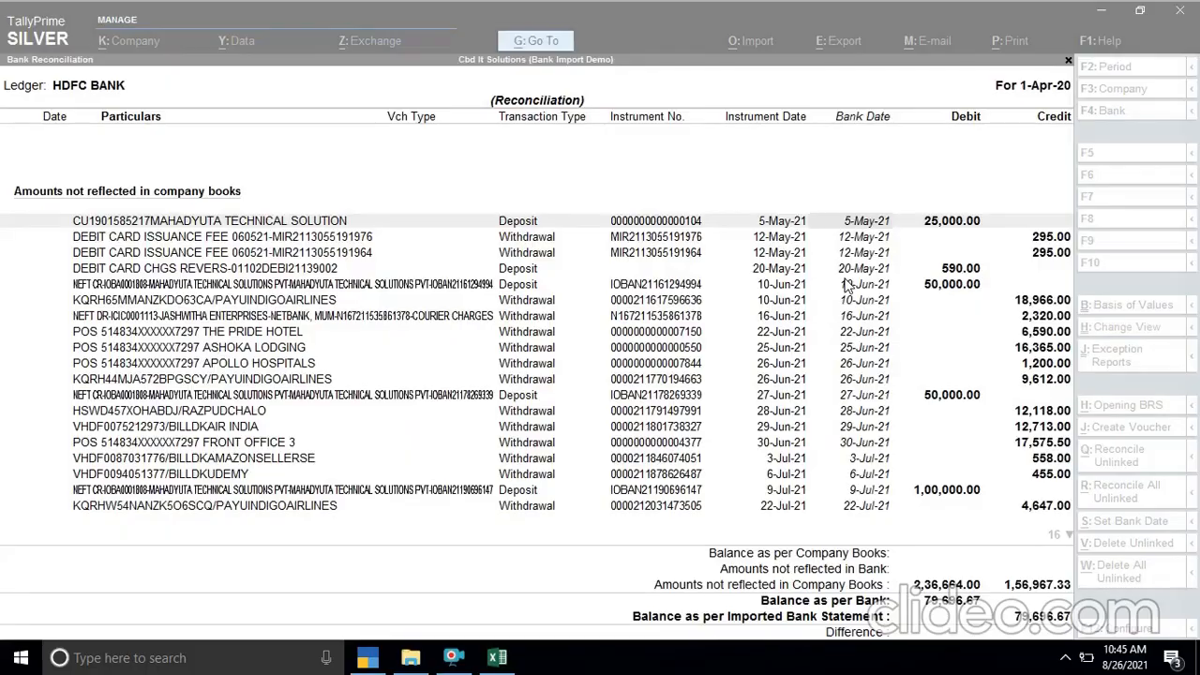
- Create a payment voucher from the first 12-May-21 DEBIT CARD ISSUANCE FEE entry, booking 295.00 to the BANK CHARGES ledger
key(Return)
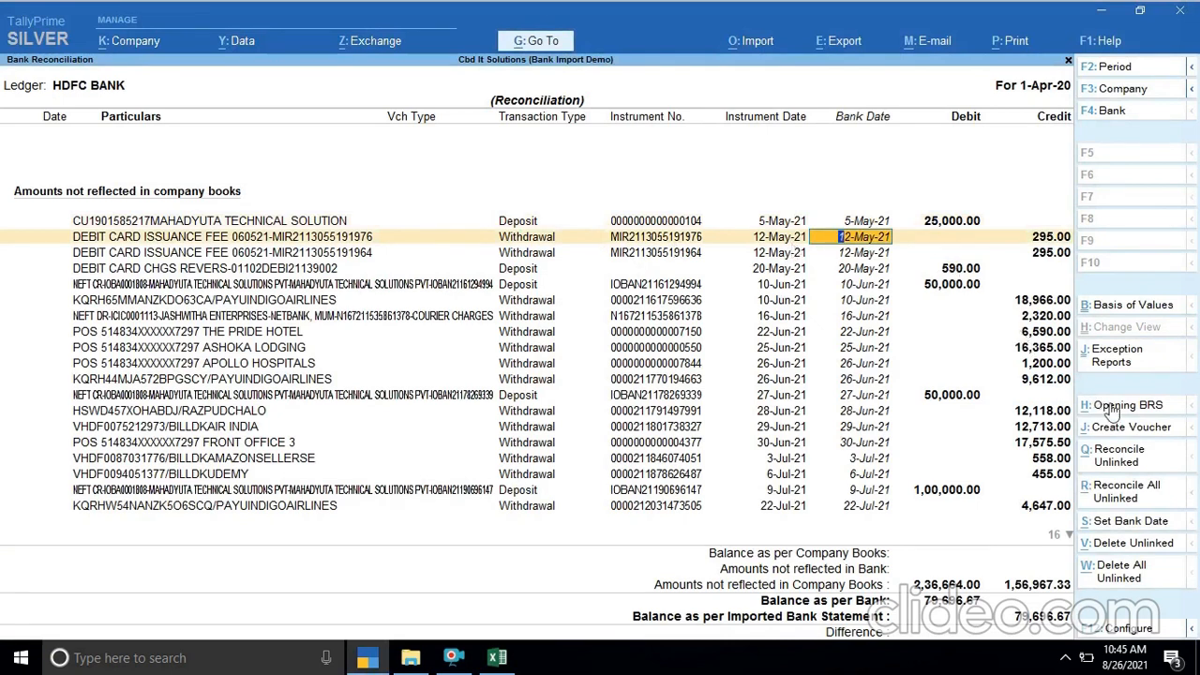
click(1128, 437)
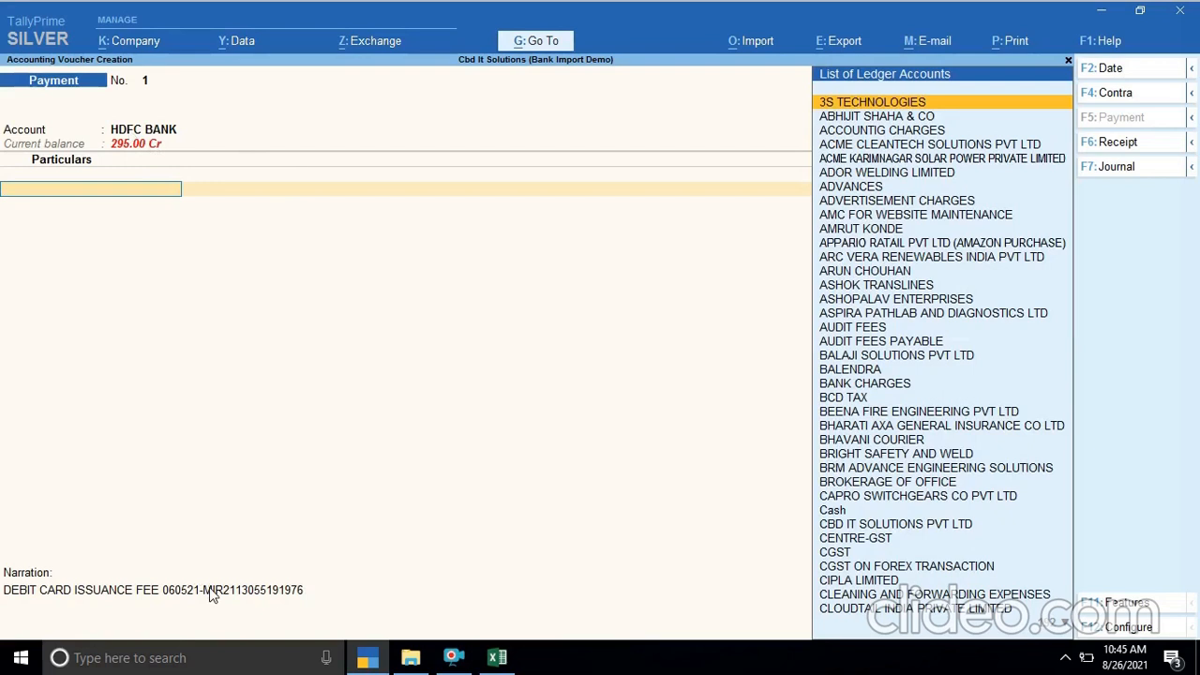
text(BANK)
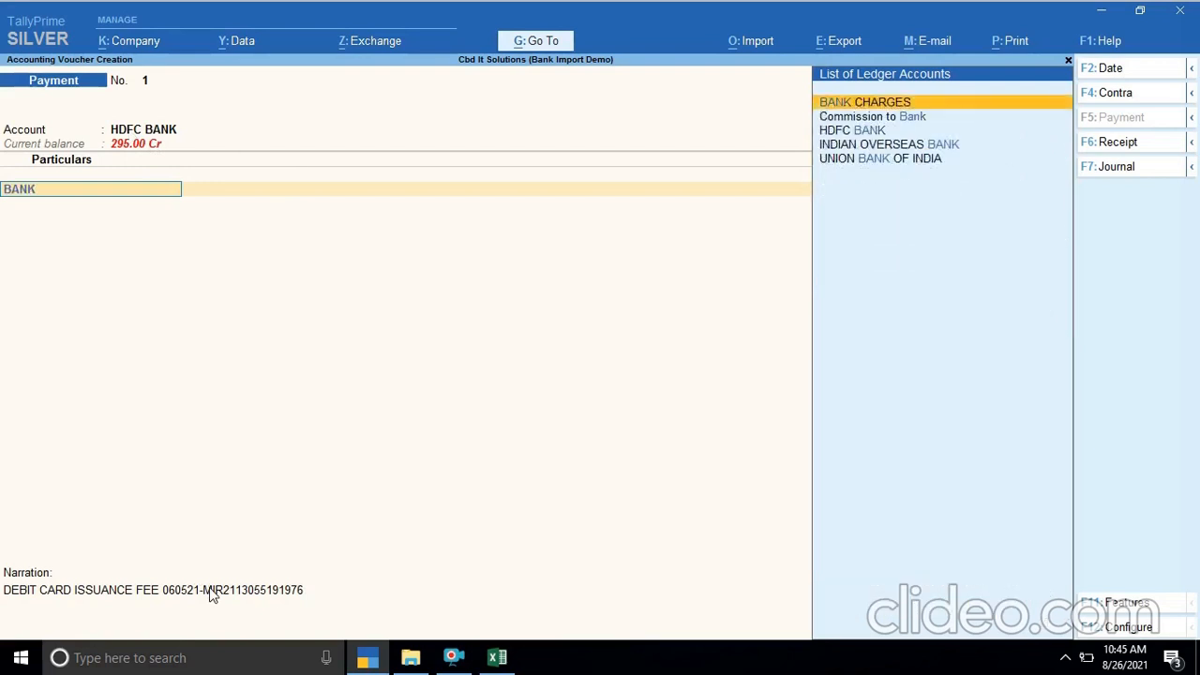
key(Return)
key(Return)
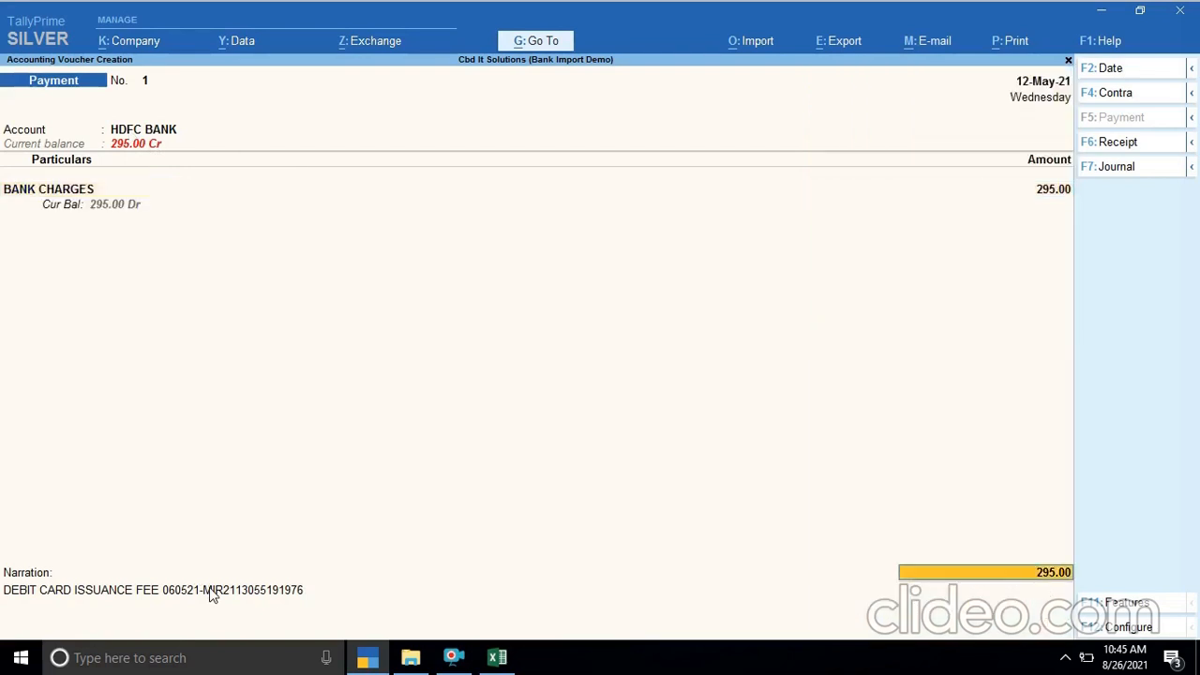
key(Return)
key(Return)
key(Return)
key(Return)
key(Return)
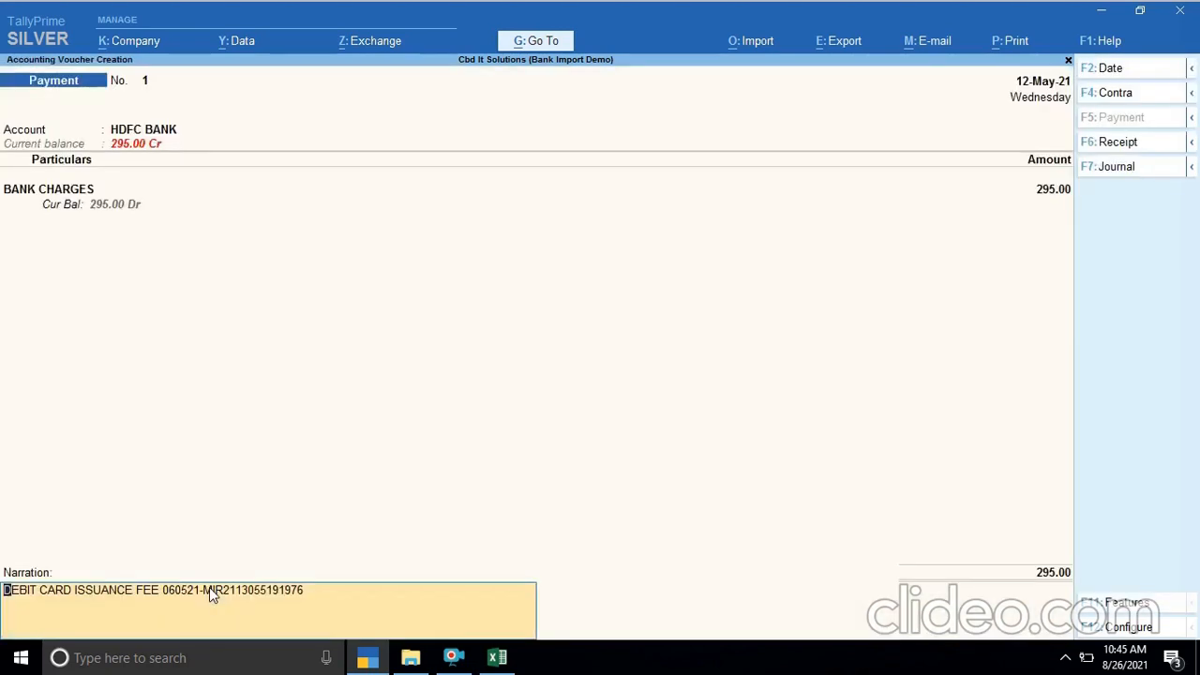
key(Return)
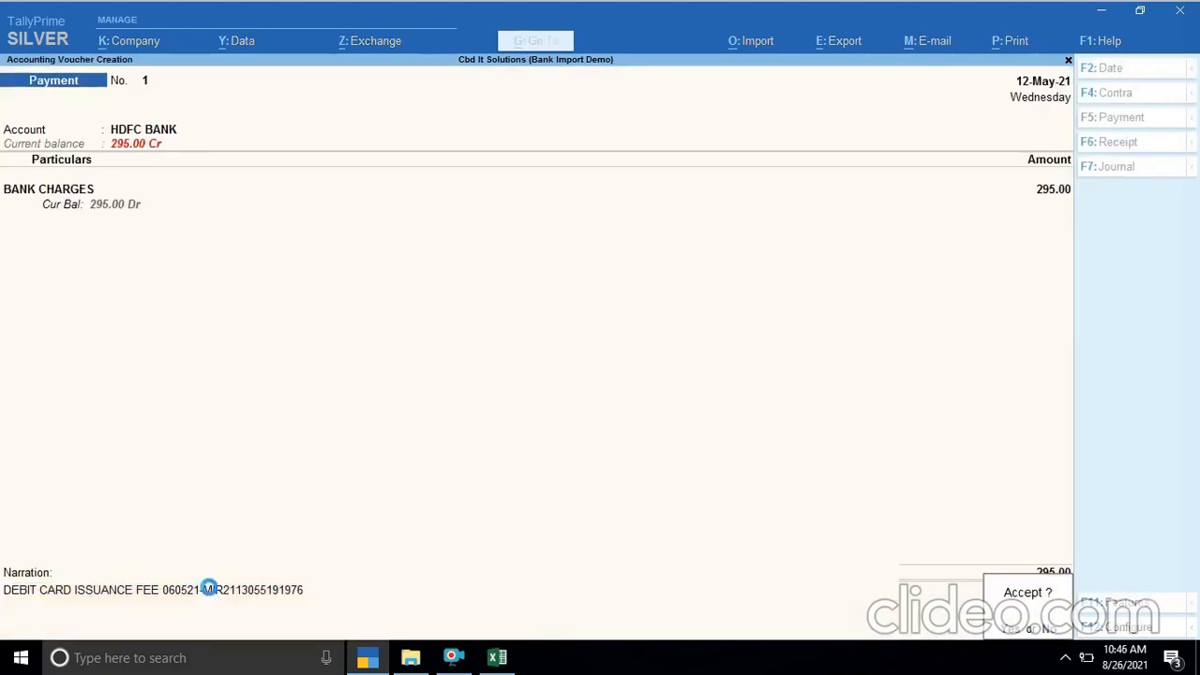
key(Return)
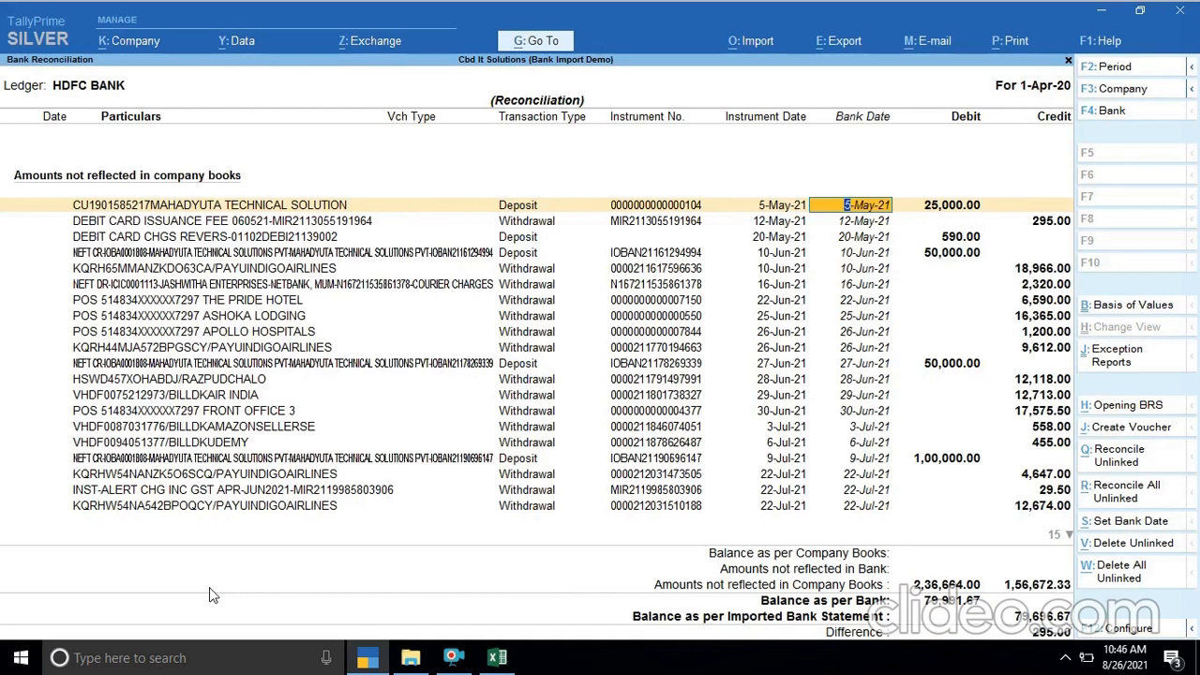
- Accept the HDFC BANK reconciliation and return to the Gateway of Tally
key(ctrl)
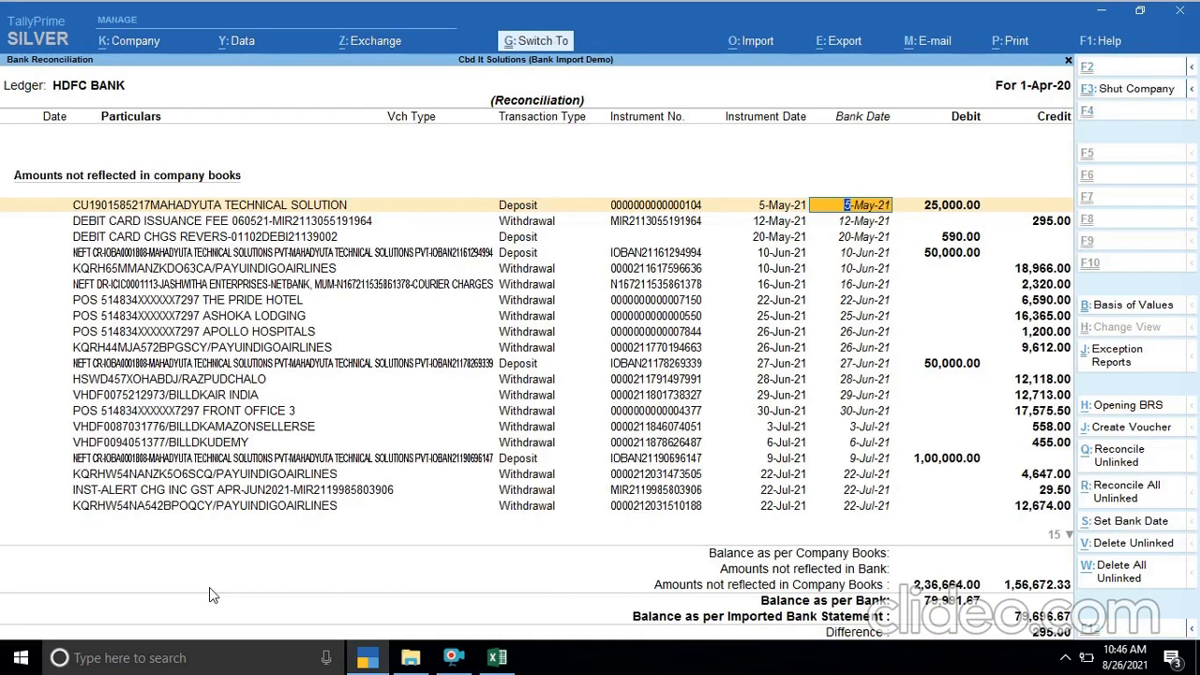
key(ctrl+a)
key(Escape)
key(Escape)
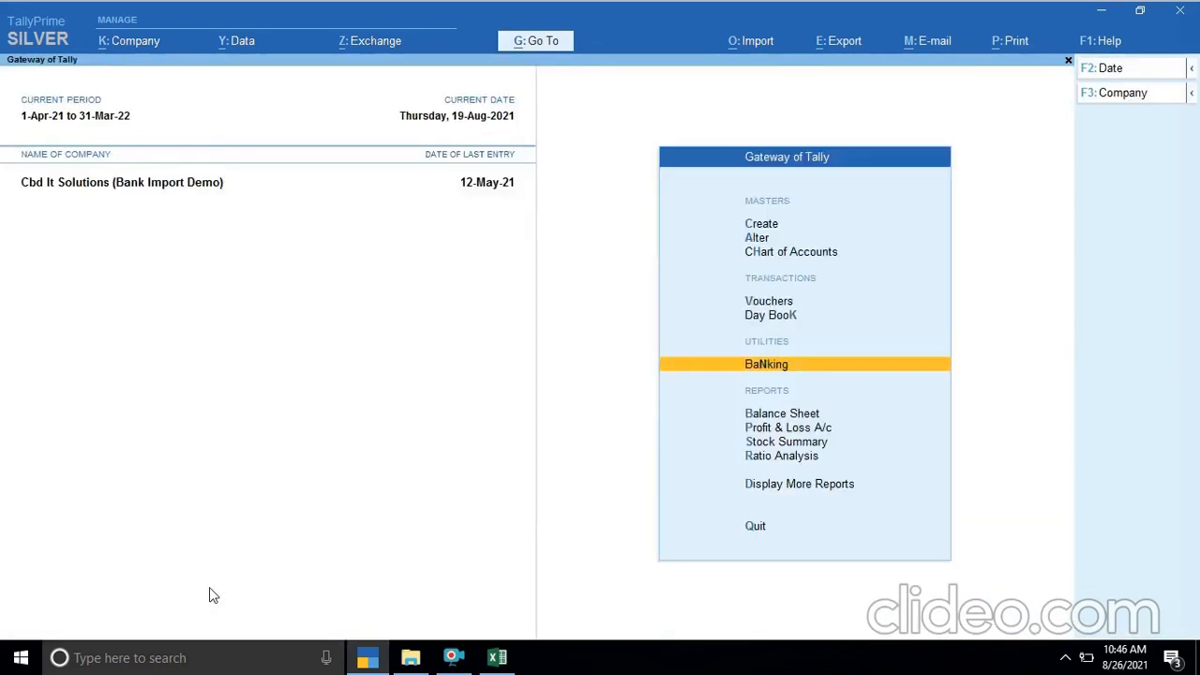
key(Escape)
- Check the ledger vouchers report of the HDFC BANK ledger for the bank charges payment, then close the report
text(nda)
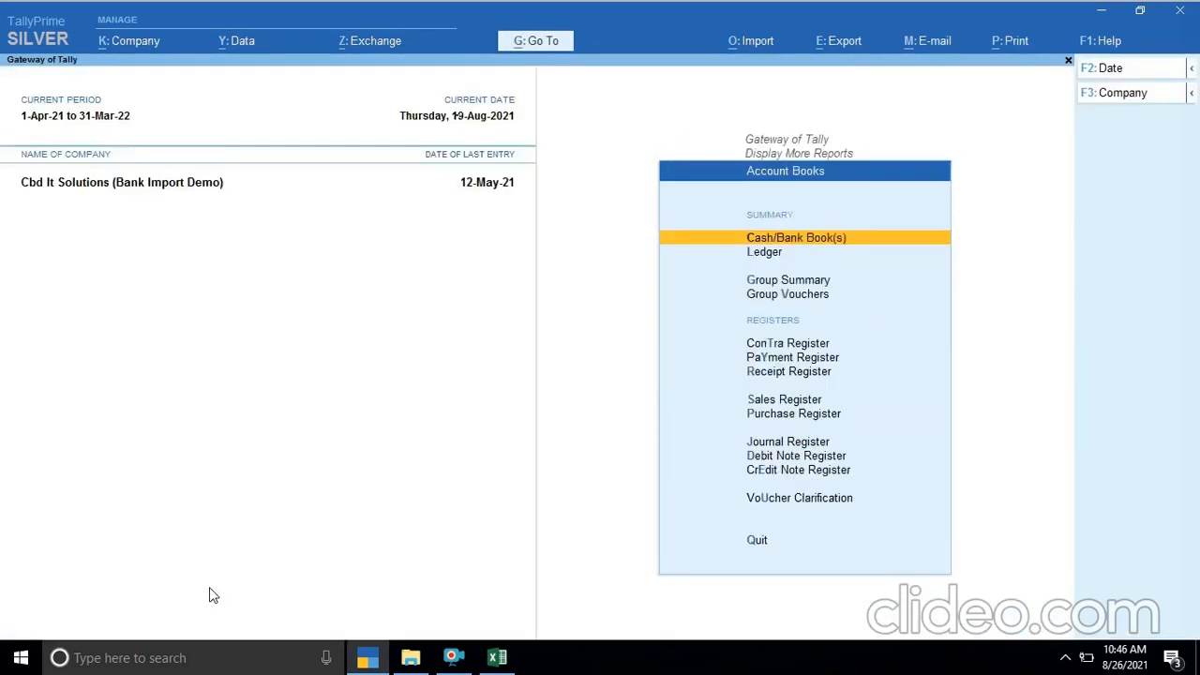
text(lHD)
key(Return)
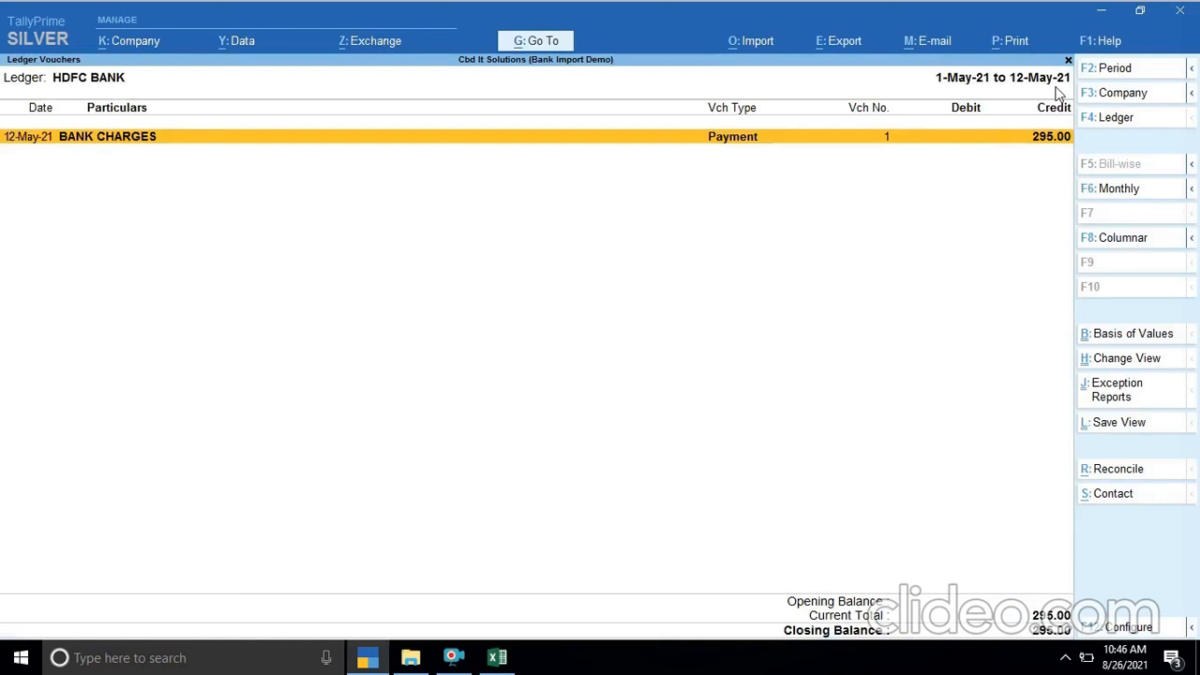
key(Escape)
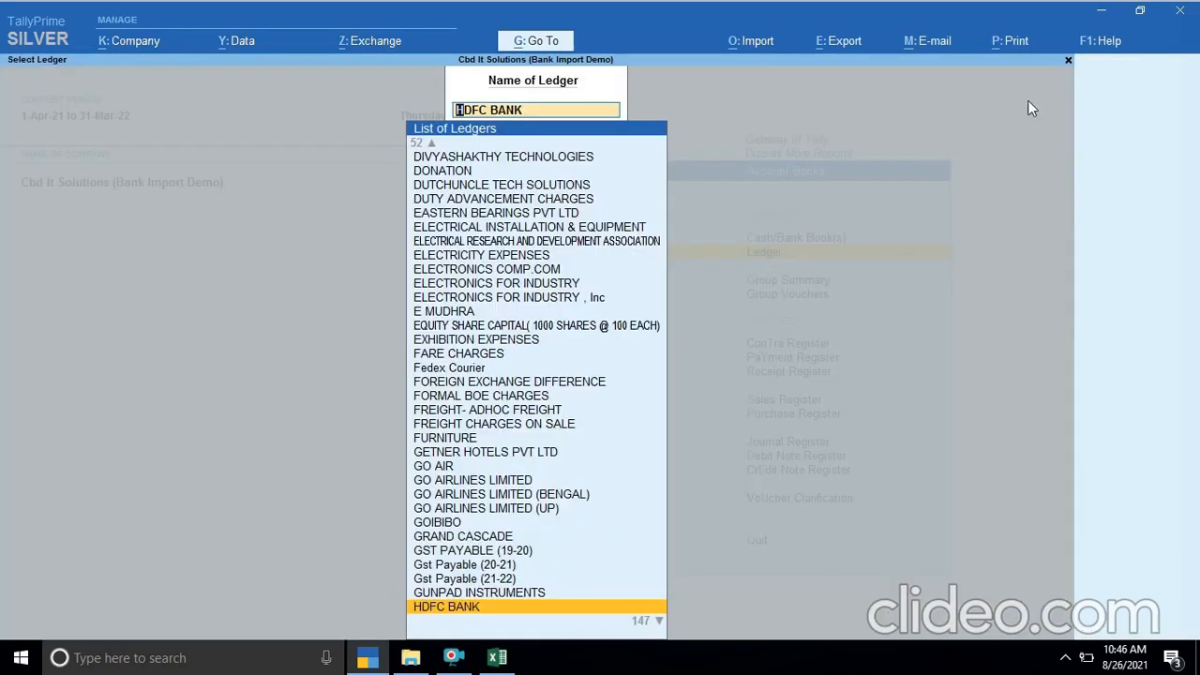
click(453, 659)
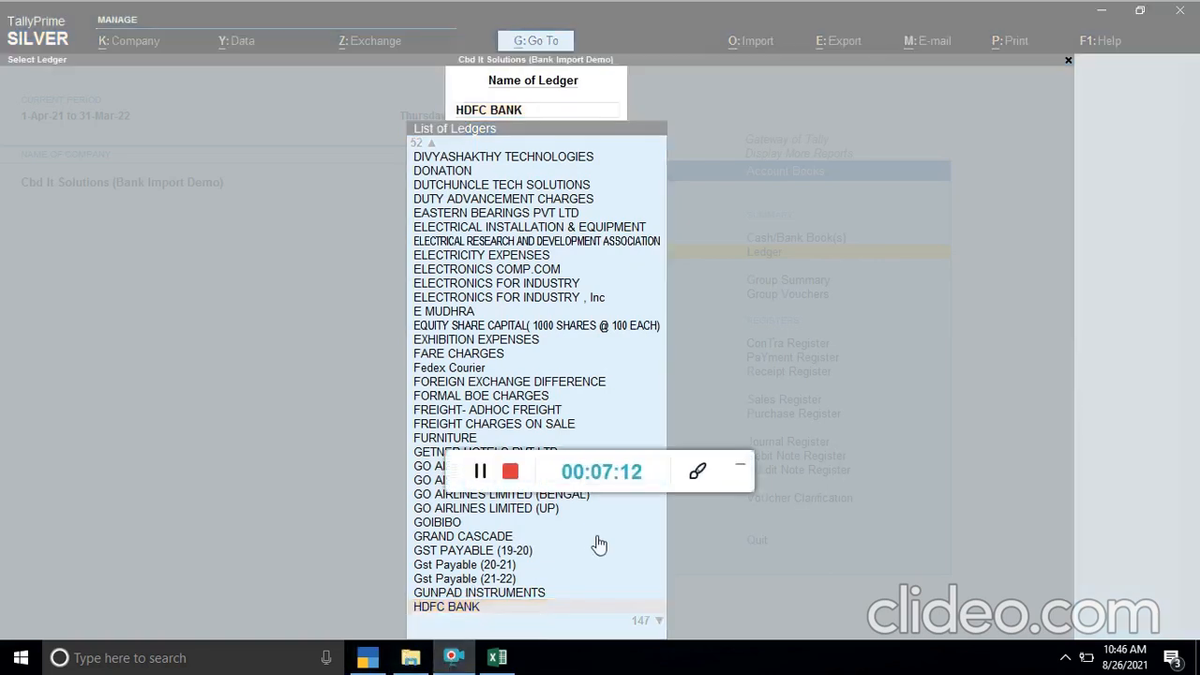